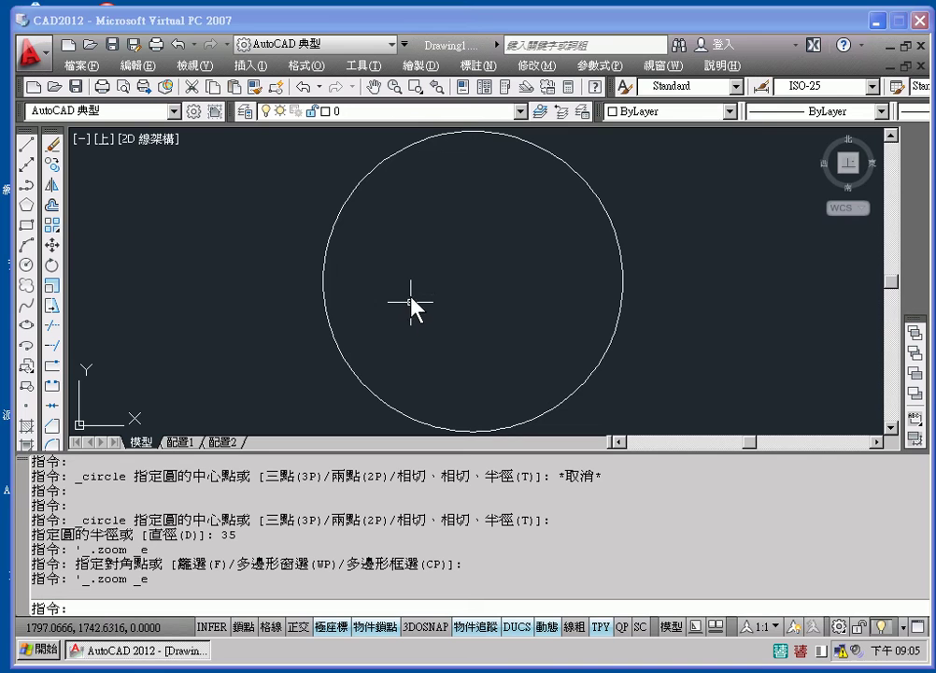
Zoom out on the radius-35 circle and open the 標註 (Dimension) menu
{"action": "scroll", "coordinate": [445, 294], "scroll_direction": "down", "scroll_amount": 2}
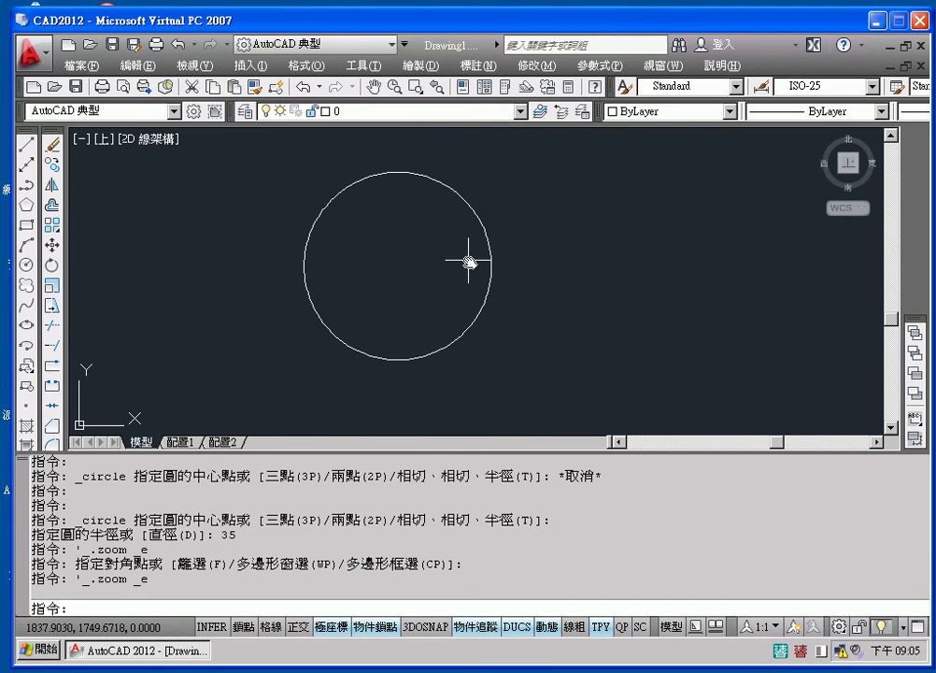
{"action": "left_click", "coordinate": [480, 66]}
Close the Dimension menu, show the reference circle in Foxit Reader, and dismiss the Flash error unreported
{"action": "left_click", "coordinate": [480, 67]}
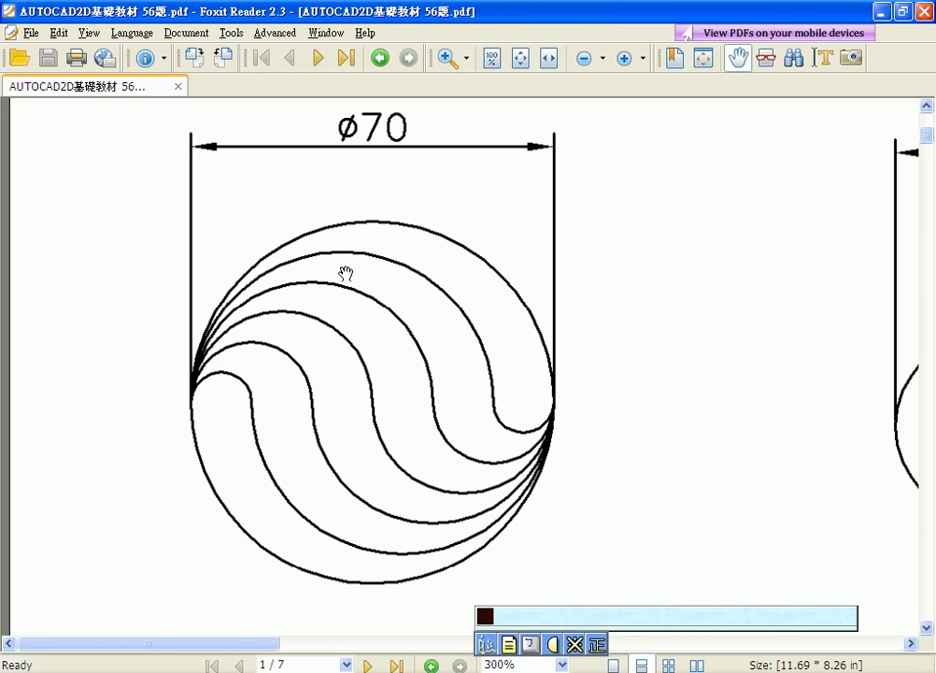
{"action": "left_click_drag", "start_coordinate": [307, 351], "coordinate": [328, 276]}
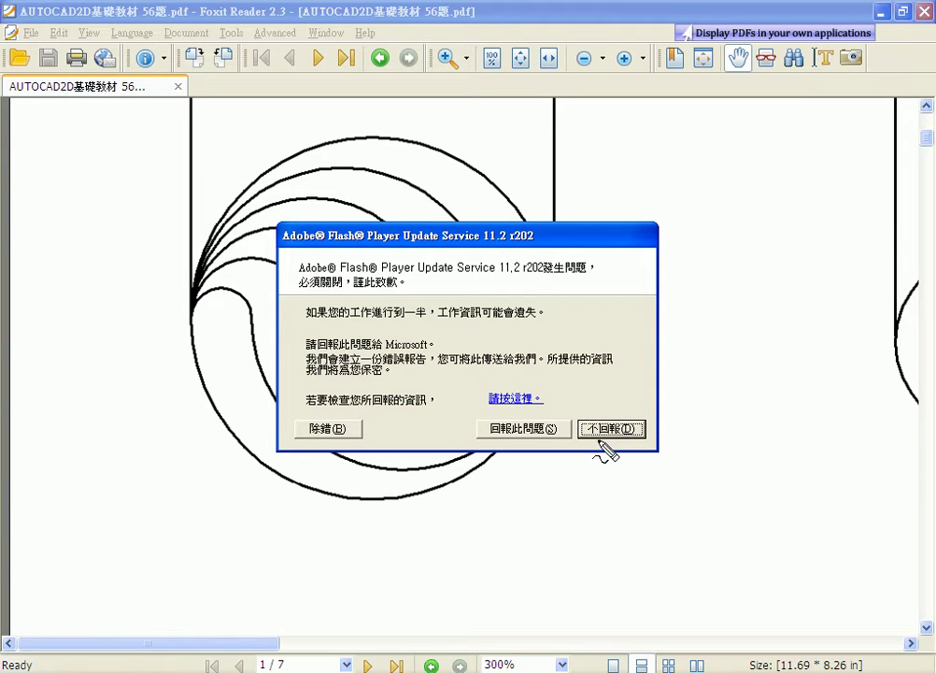
{"action": "left_click", "coordinate": [603, 432]}
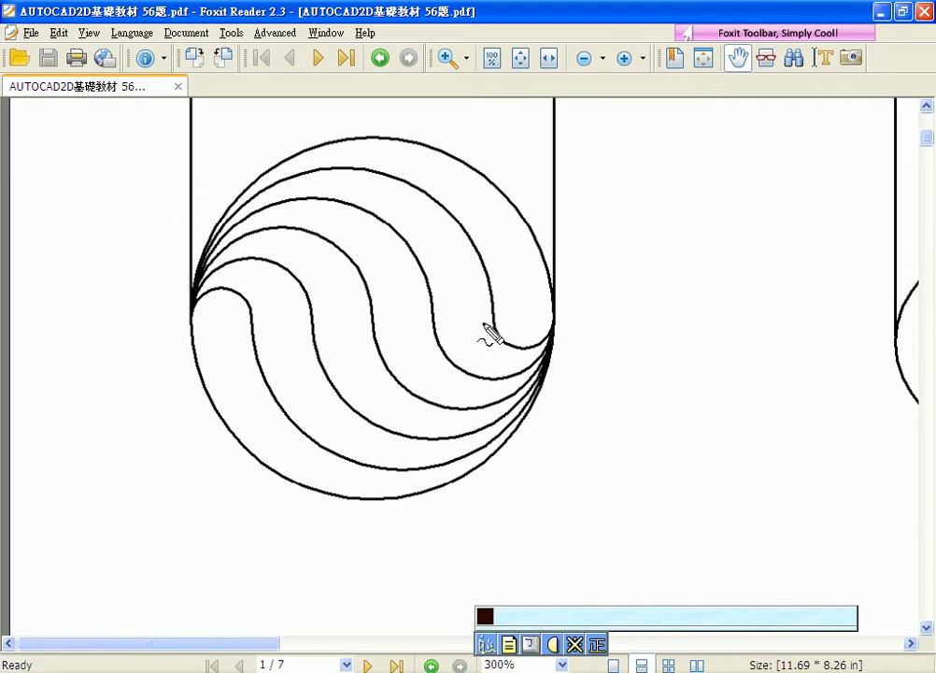
{"action": "mouse_move", "coordinate": [192, 297]}
{"action": "left_mouse_down"}
{"action": "mouse_move", "coordinate": [254, 316]}
{"action": "mouse_move", "coordinate": [193, 301]}
{"action": "left_mouse_up"}
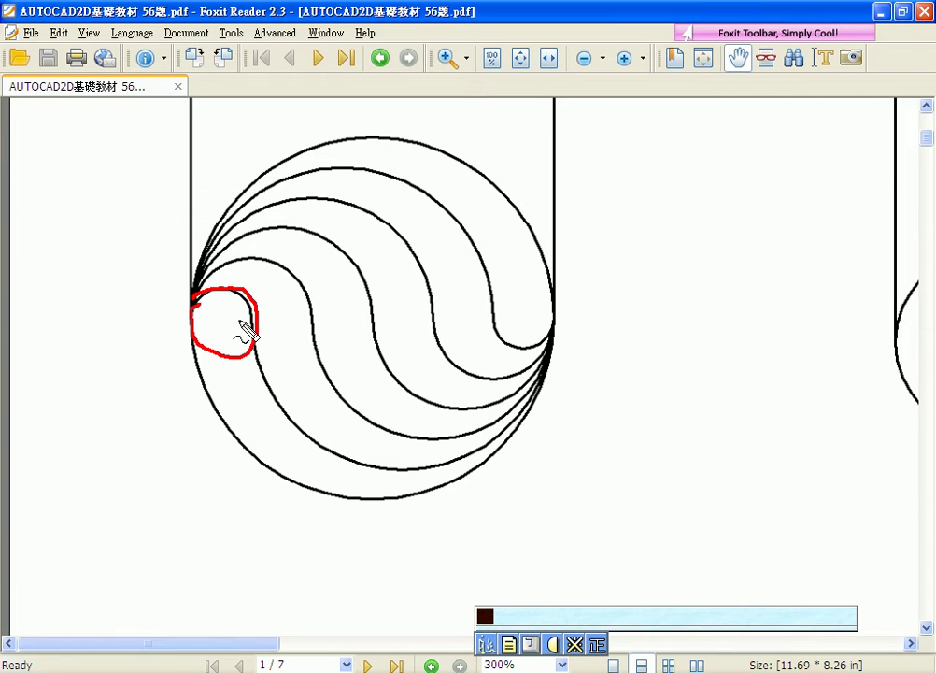
{"action": "left_click_drag", "start_coordinate": [192, 321], "coordinate": [557, 322]}
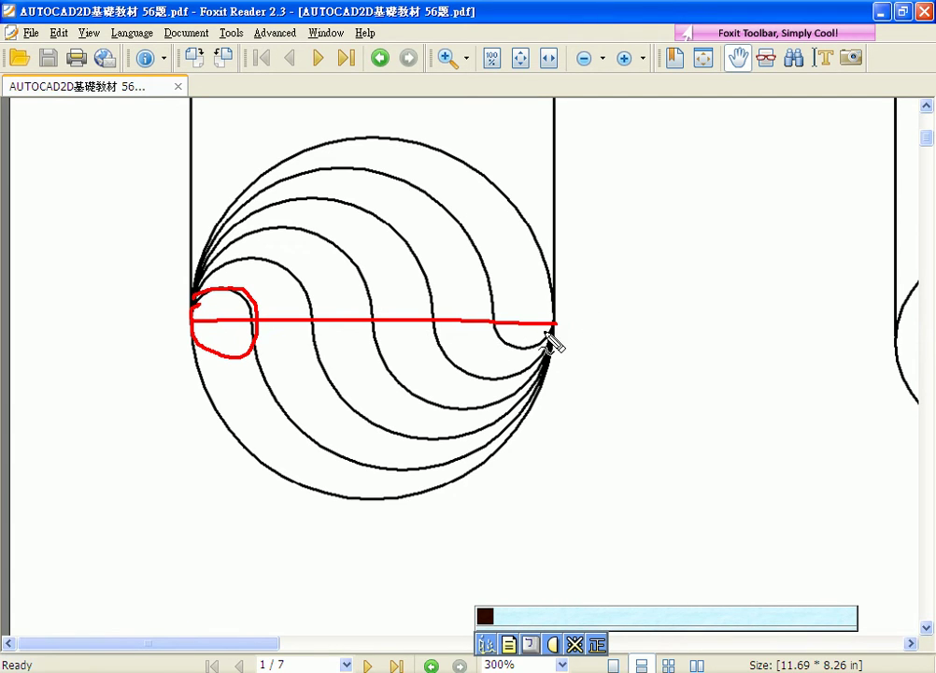
{"action": "mouse_move", "coordinate": [679, 322]}
{"action": "left_mouse_down"}
{"action": "mouse_move", "coordinate": [692, 353]}
{"action": "mouse_move", "coordinate": [721, 329]}
{"action": "left_mouse_up"}
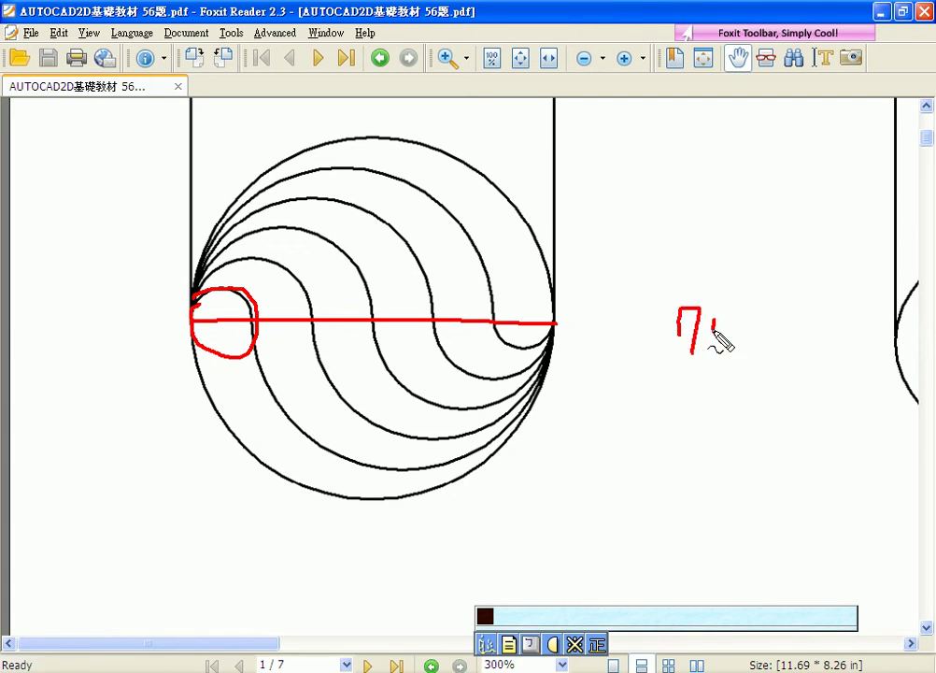
{"action": "left_click_drag", "start_coordinate": [781, 288], "coordinate": [728, 387]}
{"action": "left_click_drag", "start_coordinate": [793, 316], "coordinate": [787, 359]}
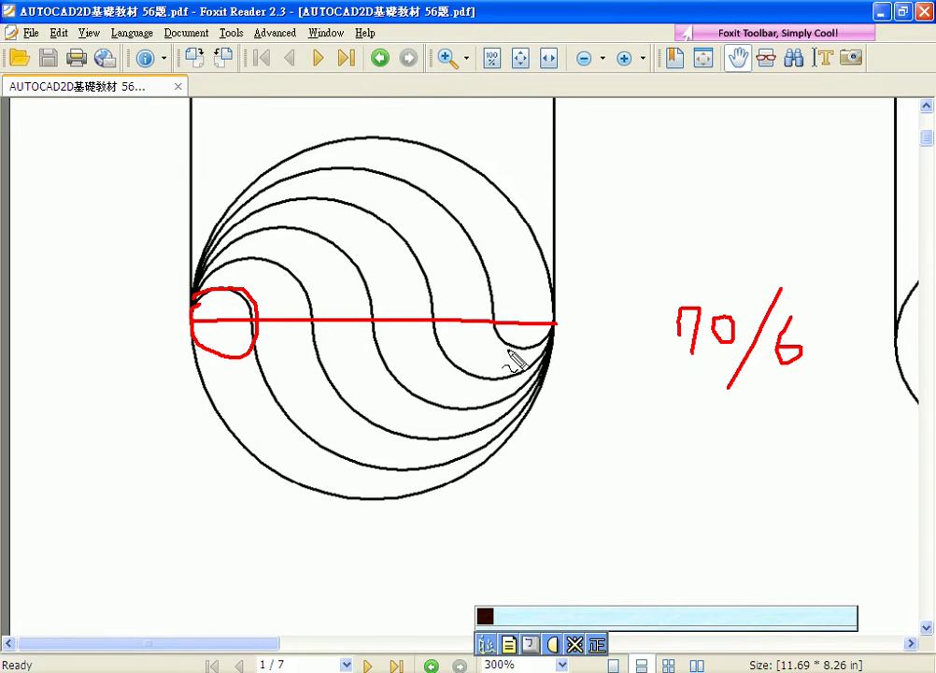
{"action": "mouse_move", "coordinate": [690, 375]}
{"action": "left_mouse_down"}
{"action": "mouse_move", "coordinate": [652, 362]}
{"action": "mouse_move", "coordinate": [696, 381]}
{"action": "left_mouse_up"}
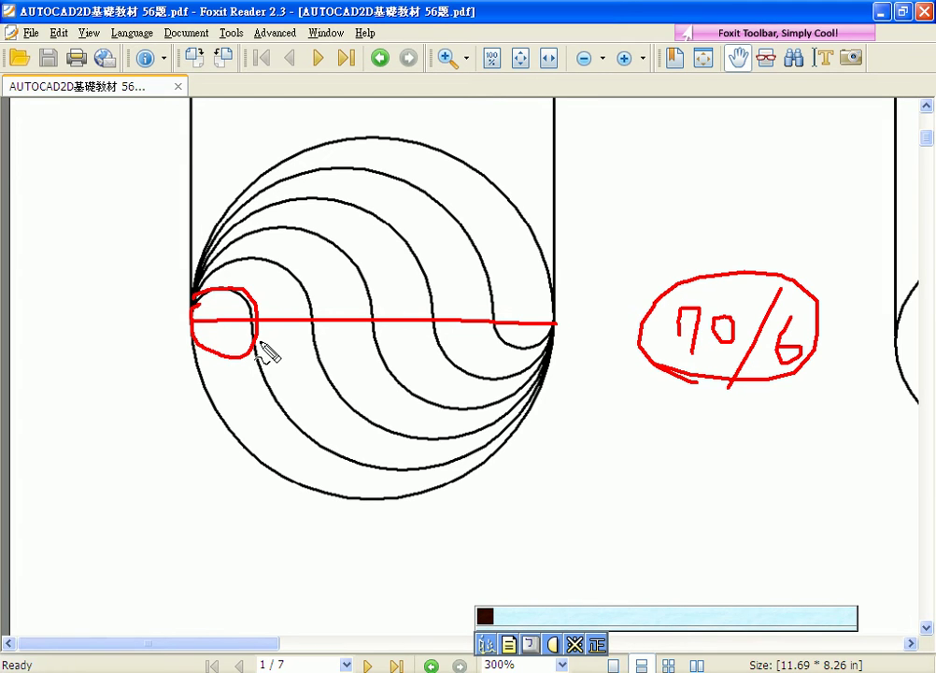
{"action": "left_click_drag", "start_coordinate": [190, 319], "coordinate": [251, 319]}
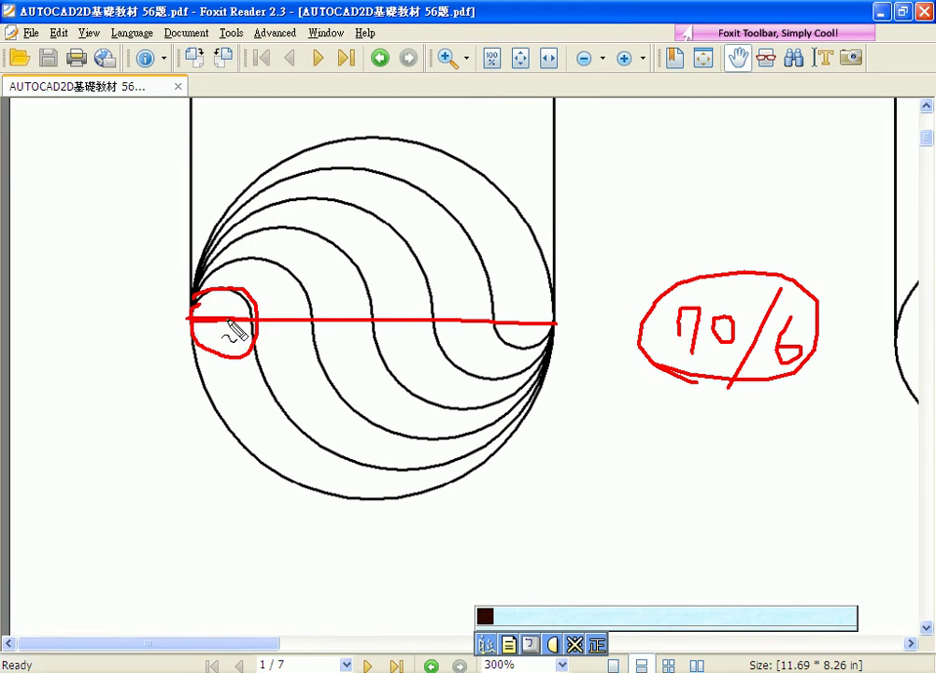
{"action": "left_click_drag", "start_coordinate": [218, 315], "coordinate": [220, 329]}
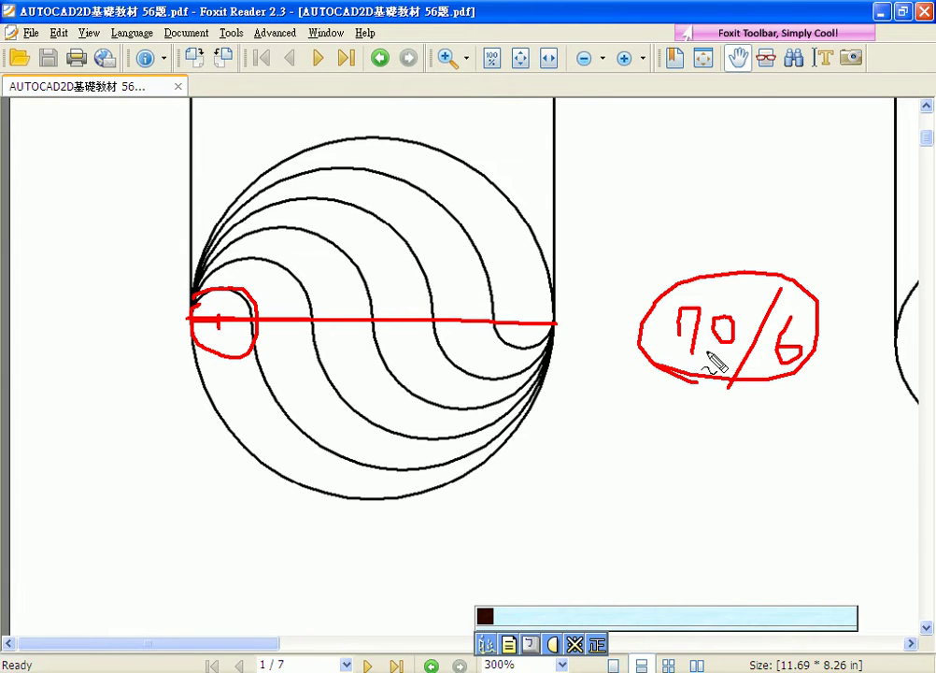
{"action": "left_click_drag", "start_coordinate": [784, 334], "coordinate": [800, 364]}
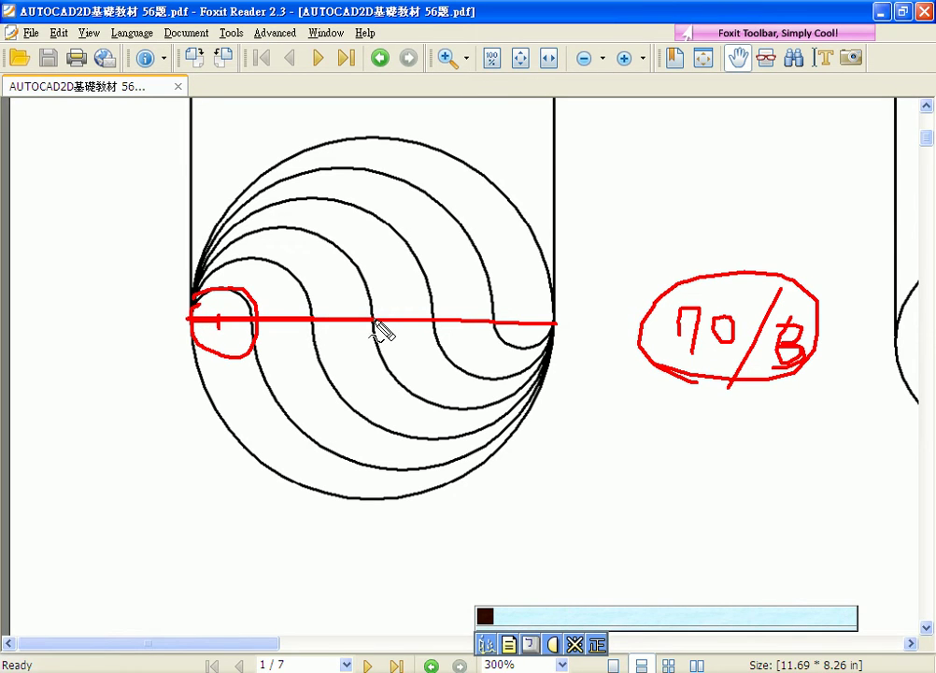
{"action": "left_click_drag", "start_coordinate": [376, 290], "coordinate": [372, 356]}
{"action": "key", "text": "Escape"}
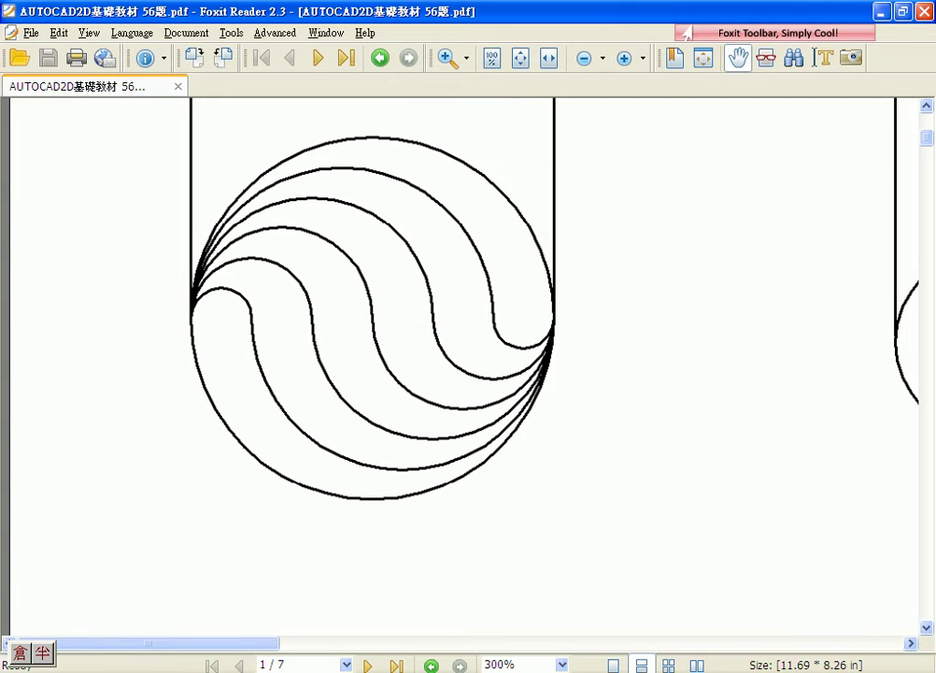
Back in AutoCAD, start a line and zoom in on the circle's left side
{"action": "left_click", "coordinate": [430, 665]}
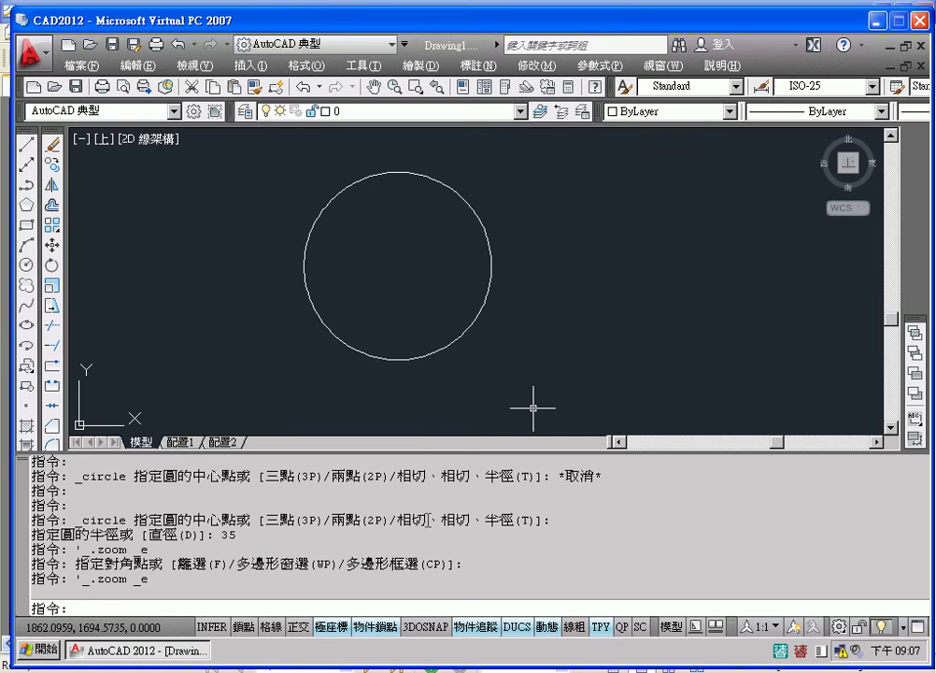
{"action": "scroll", "coordinate": [425, 381], "scroll_direction": "up", "scroll_amount": 3}
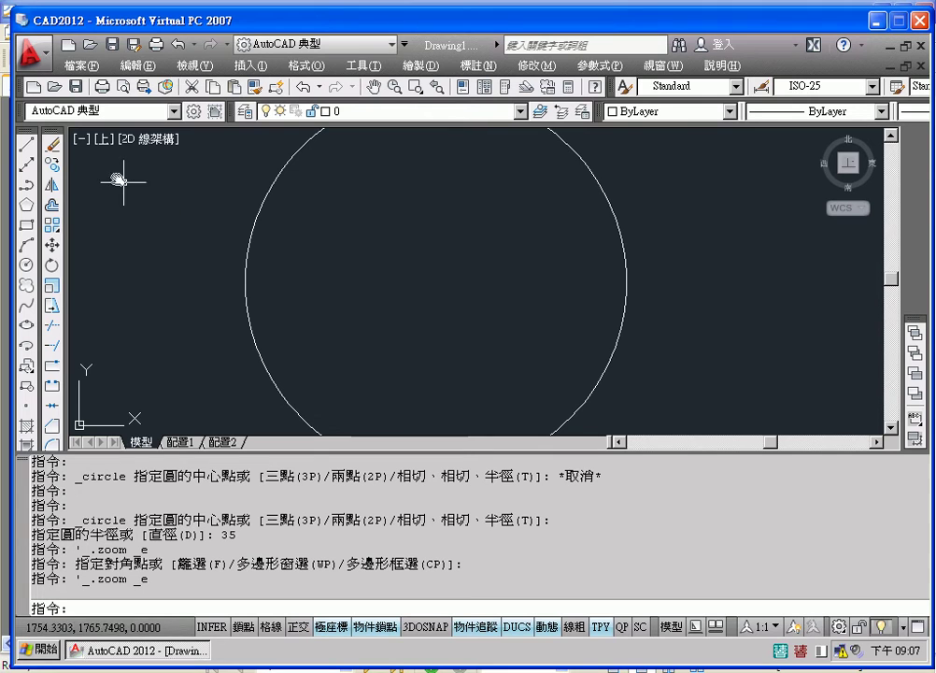
{"action": "left_click", "coordinate": [28, 147]}
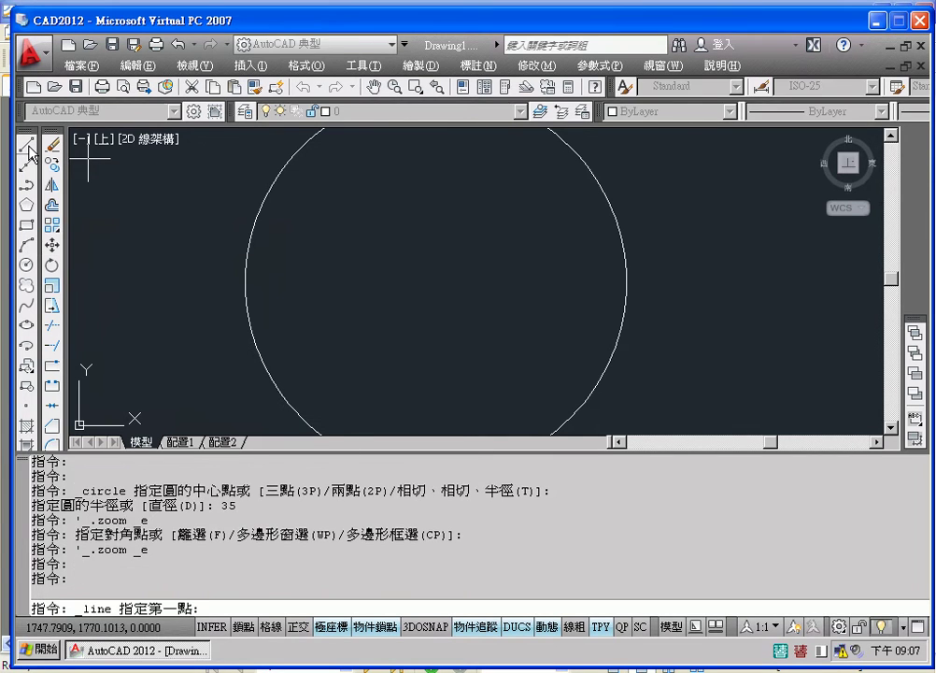
{"action": "middle_click_drag", "start_coordinate": [369, 350], "coordinate": [346, 358]}
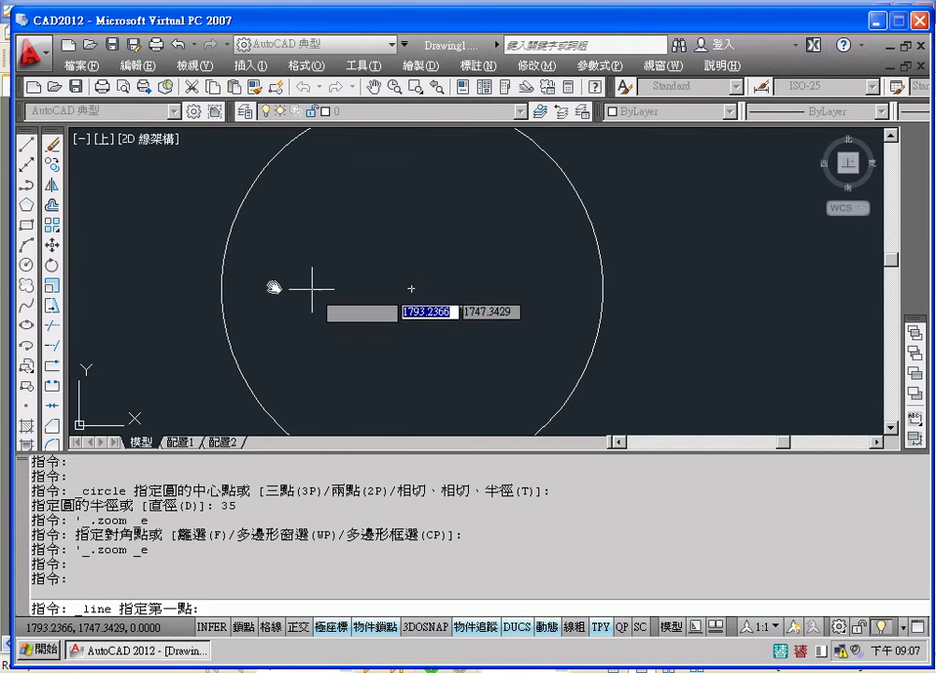
{"action": "scroll", "coordinate": [222, 290], "scroll_direction": "up", "scroll_amount": 3}
{"action": "scroll", "coordinate": [223, 291], "scroll_direction": "up", "scroll_amount": 1}
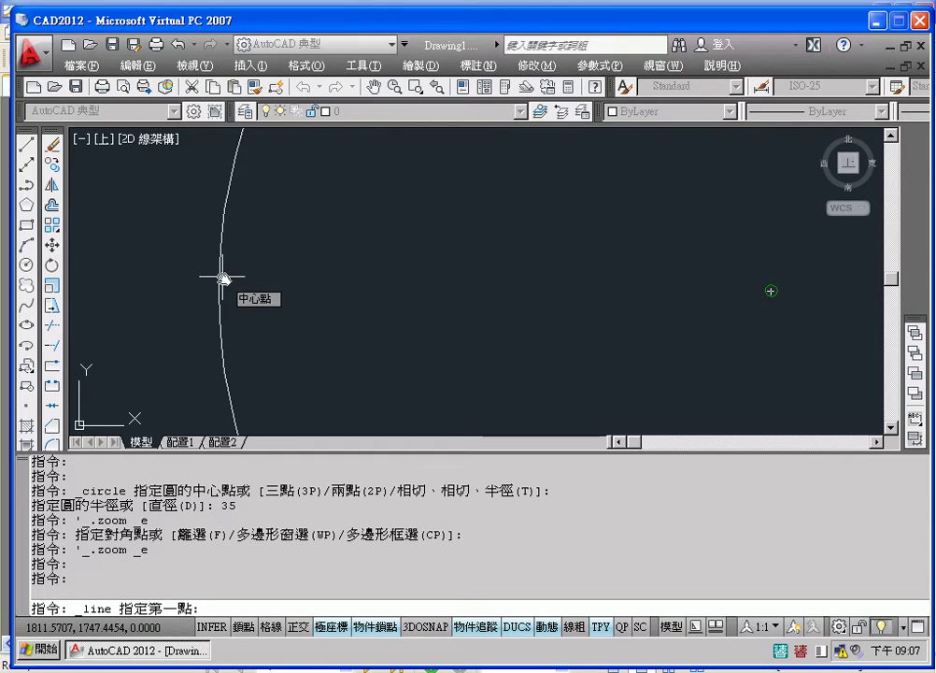
Mark the quadrant snap point and object snap setting with screen annotations, then clear them
{"action": "left_click_drag", "start_coordinate": [232, 260], "coordinate": [242, 275]}
{"action": "mouse_move", "coordinate": [291, 252]}
{"action": "left_mouse_down"}
{"action": "mouse_move", "coordinate": [304, 281]}
{"action": "mouse_move", "coordinate": [272, 277]}
{"action": "left_mouse_up"}
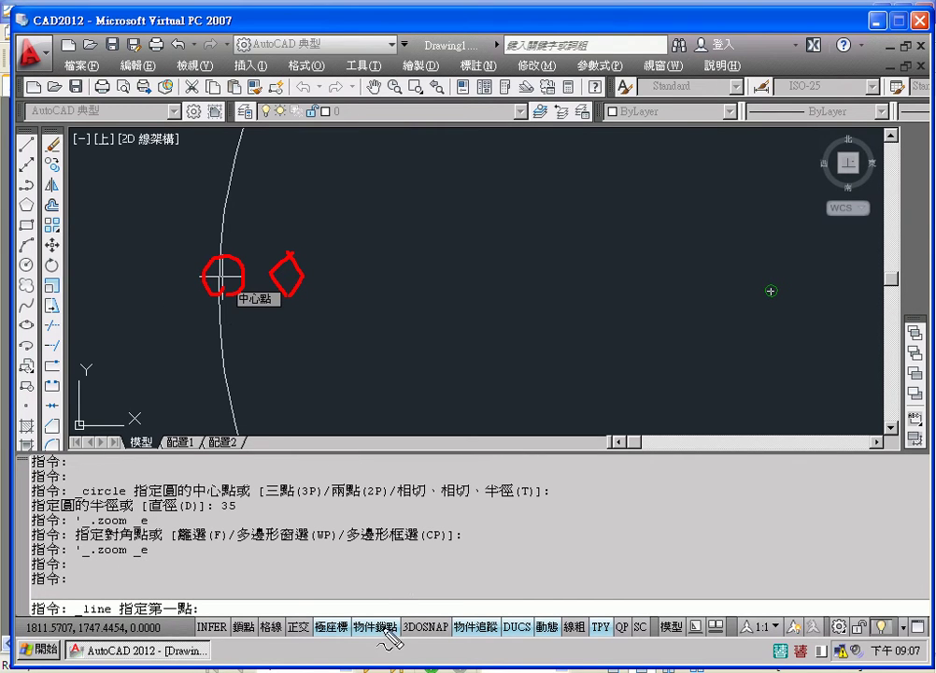
{"action": "left_click_drag", "start_coordinate": [391, 614], "coordinate": [396, 631]}
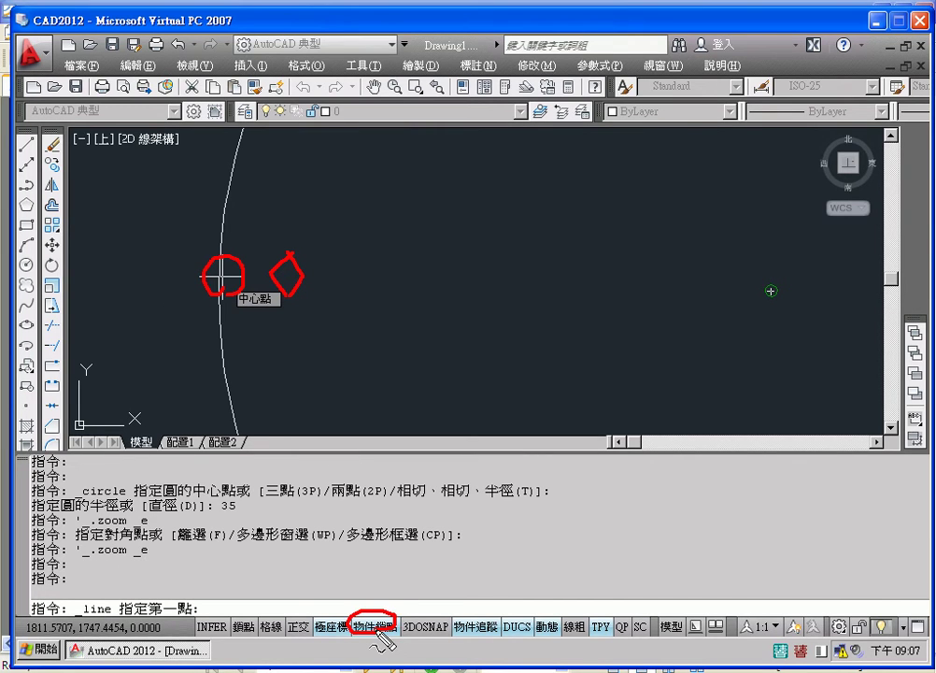
{"action": "key", "text": "Escape"}
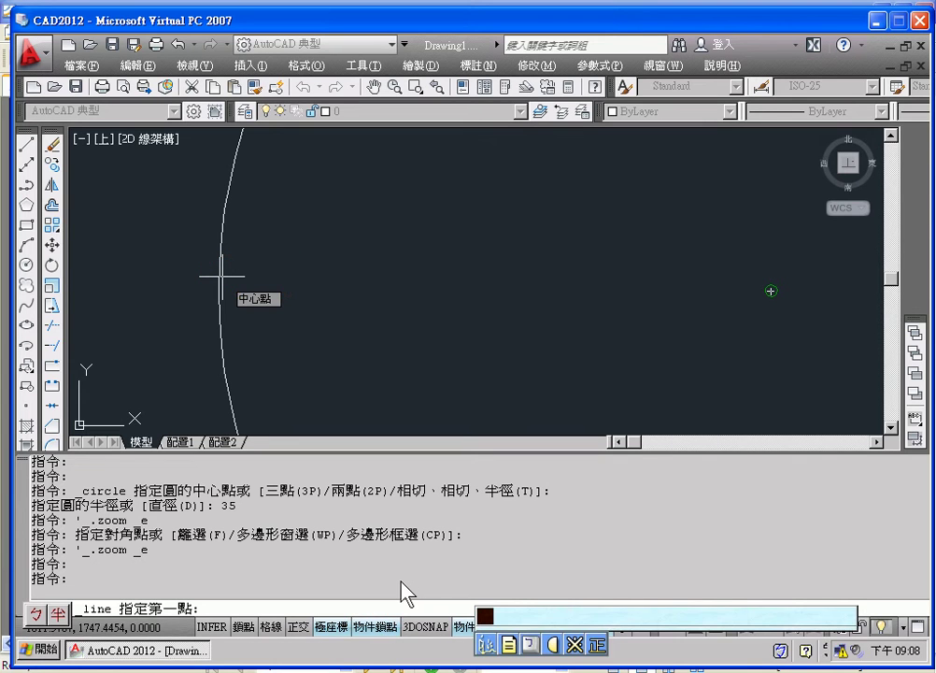
Check the object snap modes list, with Quadrant on, and close it unchanged
{"action": "right_click", "coordinate": [378, 628]}
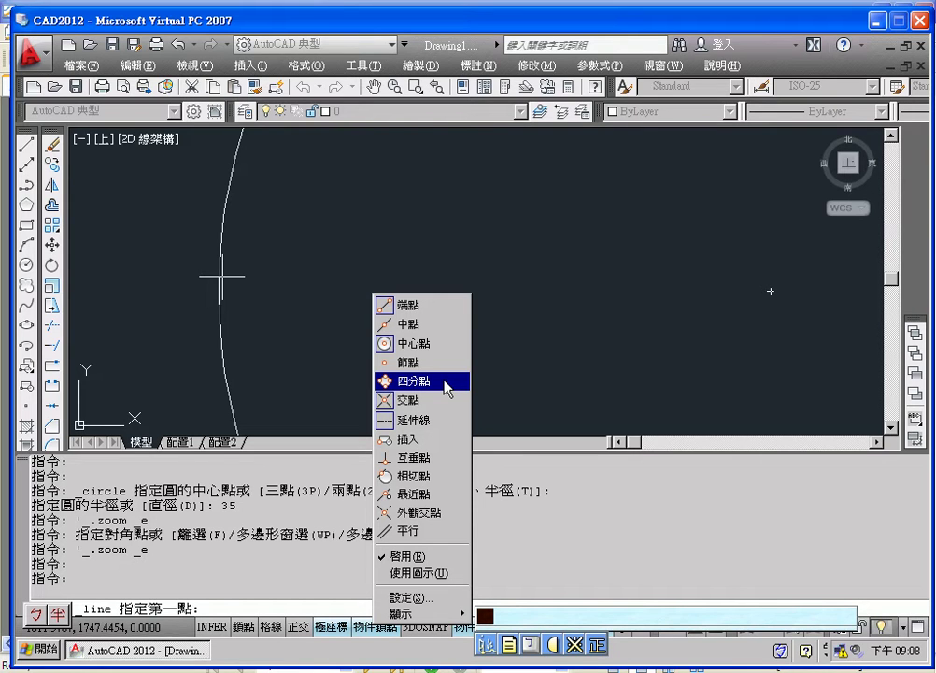
{"action": "key", "text": "Escape"}
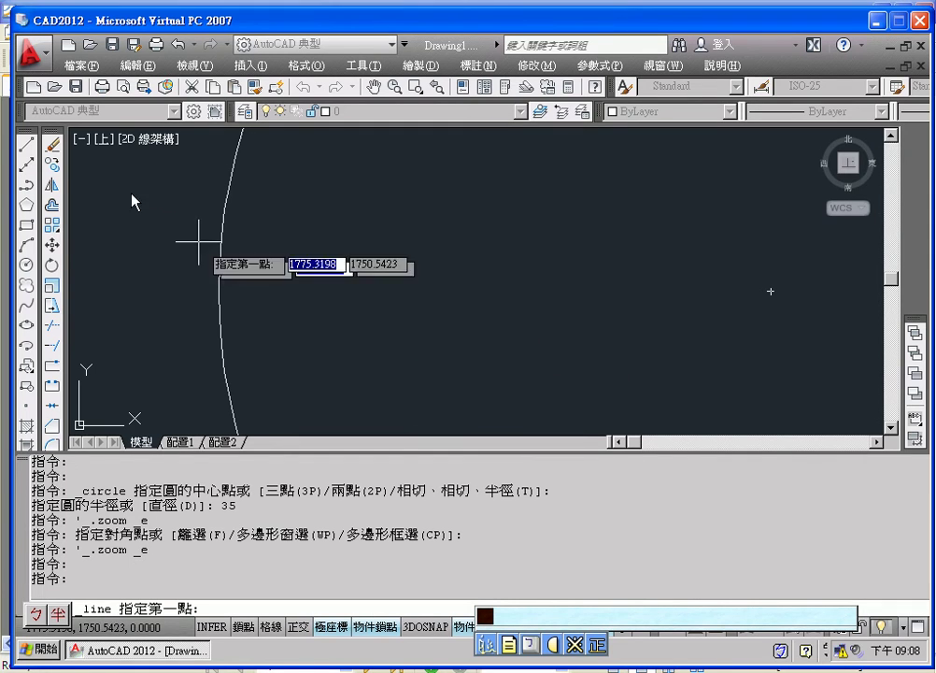
Restart the line and anchor its first point at the circle's left quadrant
{"action": "left_click", "coordinate": [31, 148]}
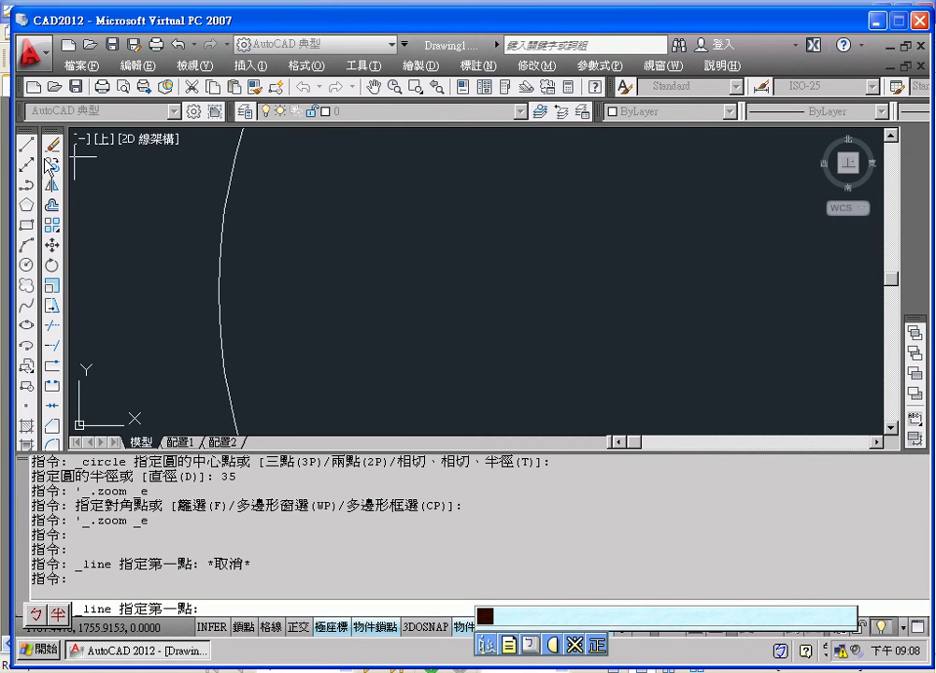
{"action": "scroll", "coordinate": [400, 315], "scroll_direction": "down", "scroll_amount": 3}
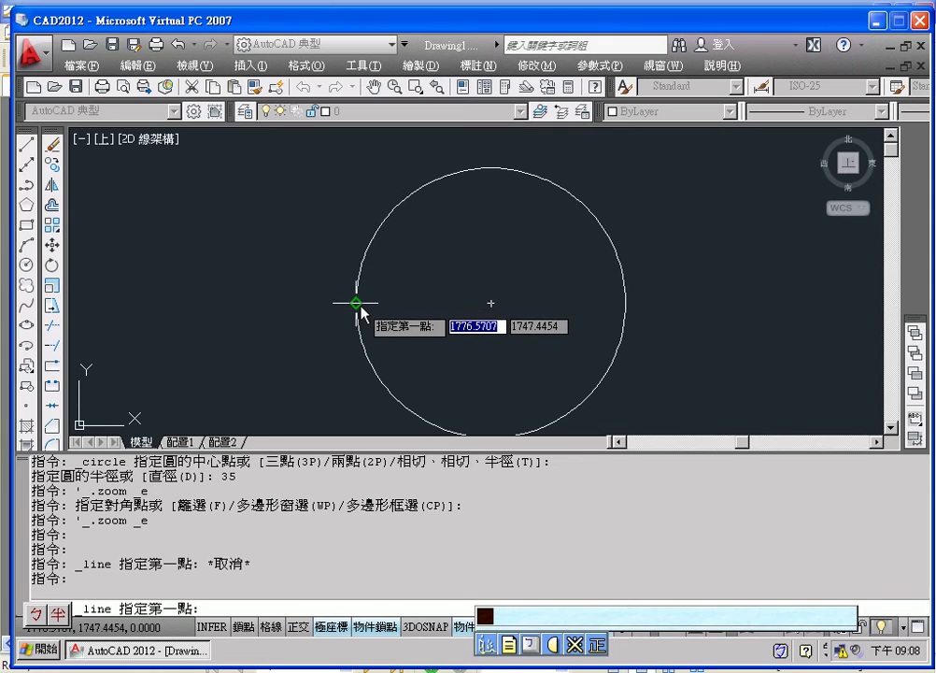
{"action": "scroll", "coordinate": [356, 302], "scroll_direction": "up", "scroll_amount": 3}
{"action": "scroll", "coordinate": [351, 303], "scroll_direction": "up", "scroll_amount": 2}
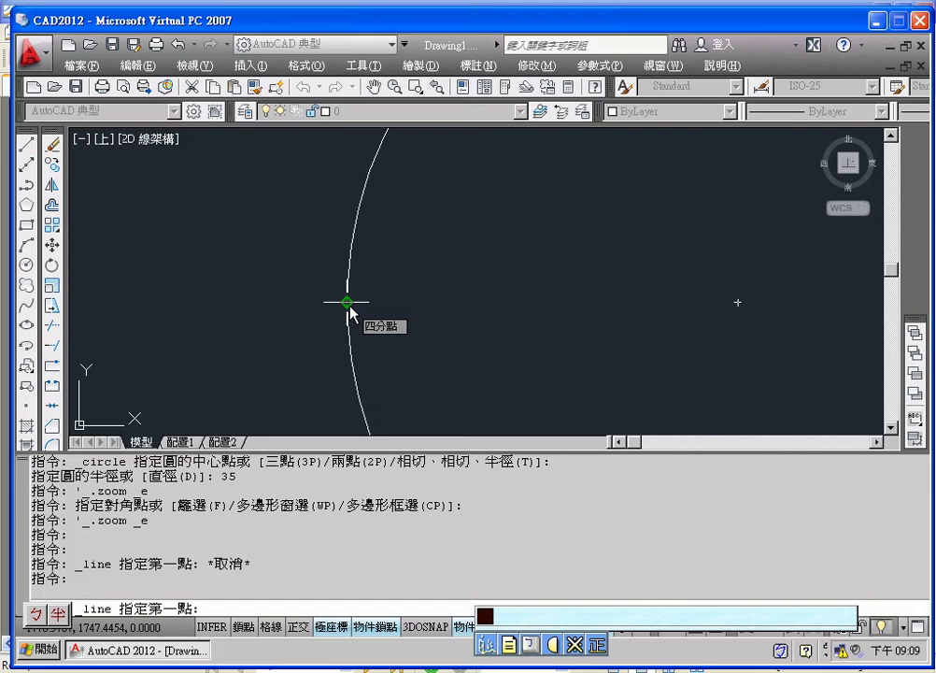
{"action": "left_click", "coordinate": [347, 302]}
{"action": "scroll", "coordinate": [526, 316], "scroll_direction": "down", "scroll_amount": 1}
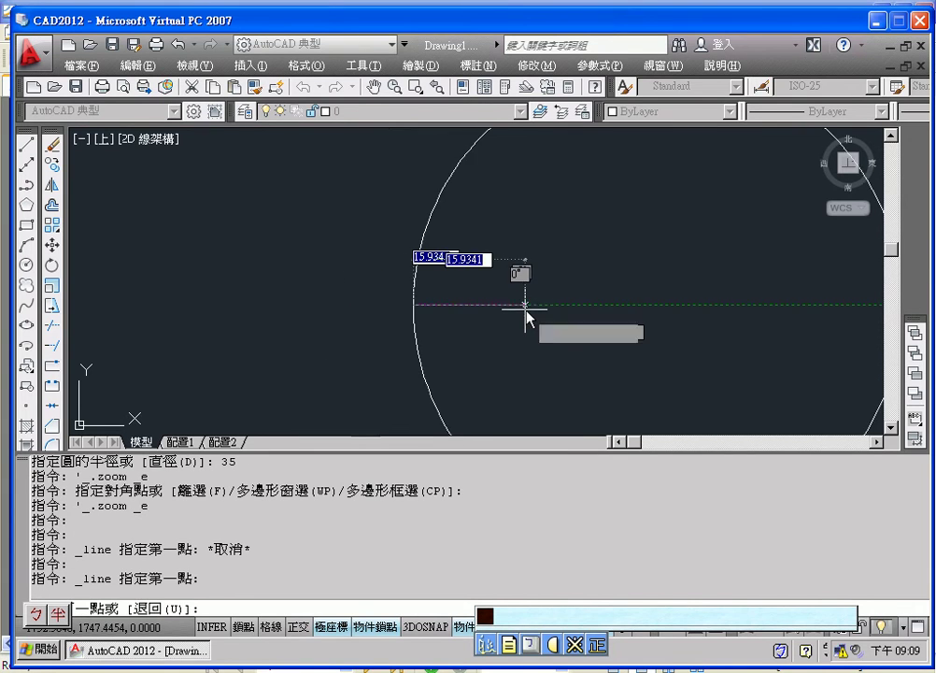
{"action": "scroll", "coordinate": [429, 307], "scroll_direction": "down", "scroll_amount": 1}
{"action": "scroll", "coordinate": [355, 313], "scroll_direction": "up", "scroll_amount": 1}
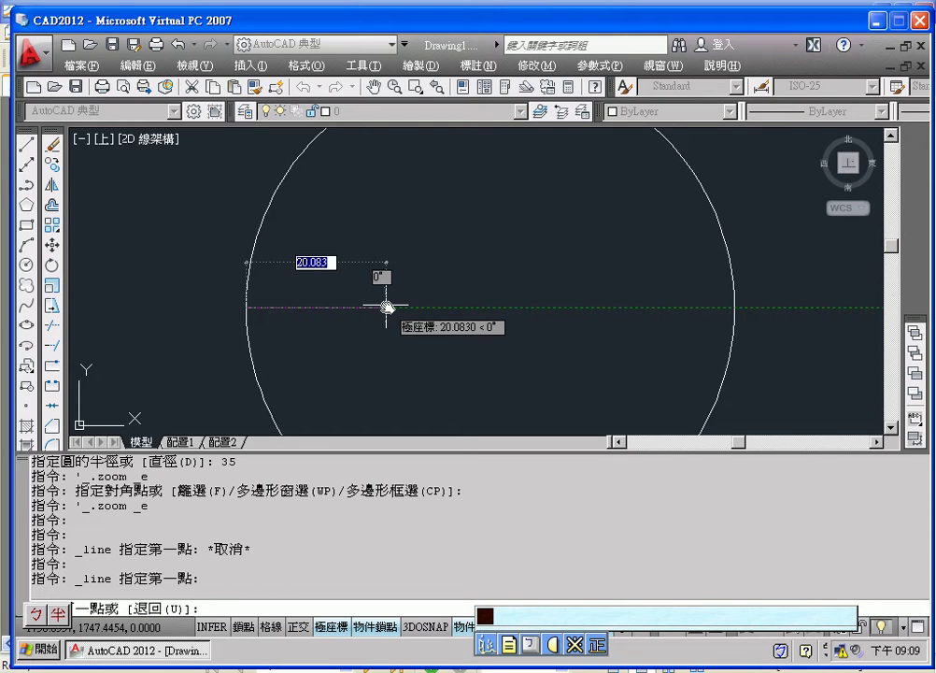
Draw the horizontal line 70/6 long toward the centre and end the command
{"action": "key", "text": "BackSpace"}
{"action": "type", "text": "0/"}
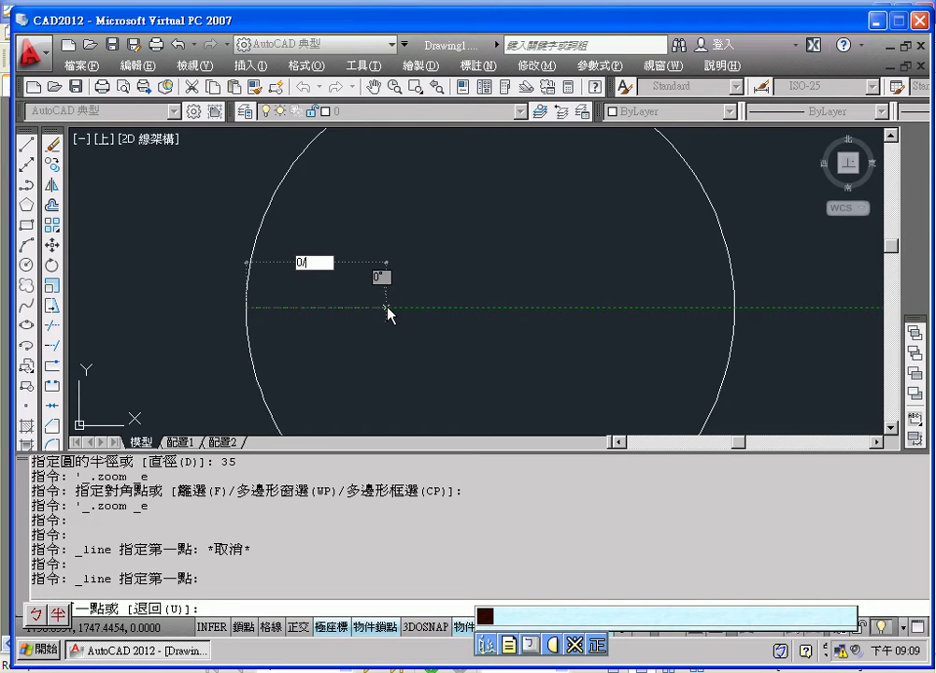
{"action": "key", "text": "BackSpace"}
{"action": "key", "text": "BackSpace"}
{"action": "type", "text": "70"}
{"action": "type", "text": "/6"}
{"action": "key", "text": "Return"}
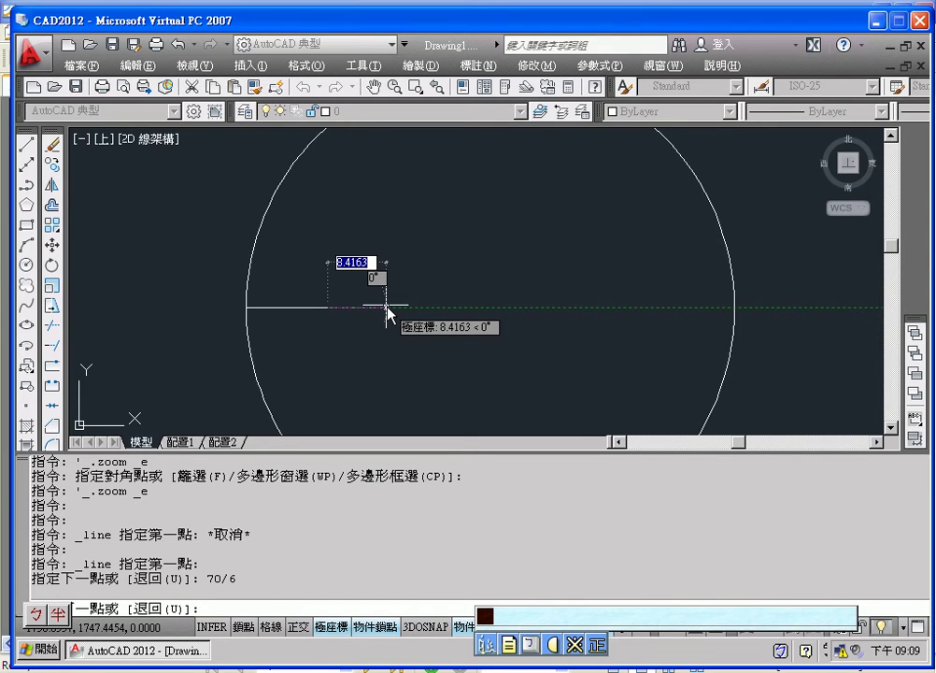
{"action": "key", "text": "Escape"}
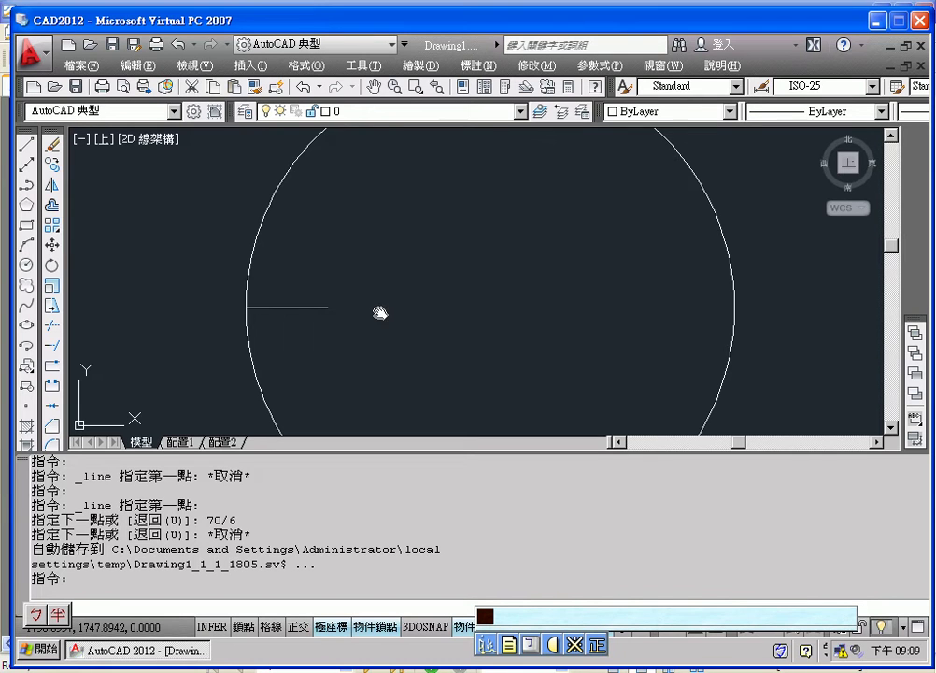
Pan and zoom so the whole Ø70 circle is framed in view
{"action": "middle_click_drag", "start_coordinate": [381, 312], "coordinate": [447, 329]}
{"action": "scroll", "coordinate": [340, 320], "scroll_direction": "up", "scroll_amount": 3}
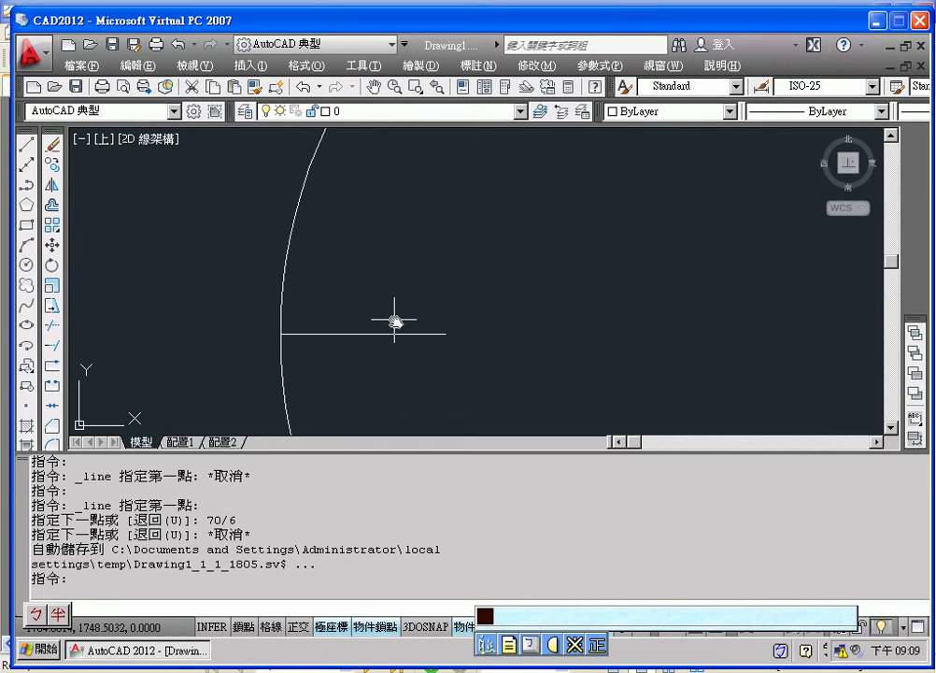
{"action": "middle_click_drag", "start_coordinate": [394, 312], "coordinate": [343, 285]}
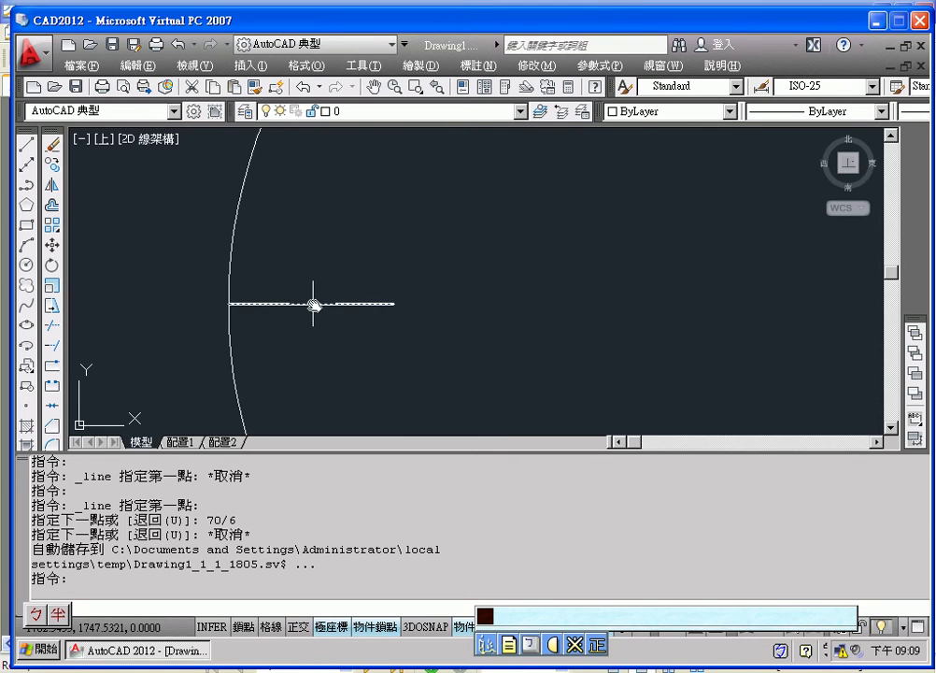
{"action": "scroll", "coordinate": [462, 311], "scroll_direction": "down", "scroll_amount": 2}
{"action": "scroll", "coordinate": [472, 313], "scroll_direction": "down", "scroll_amount": 2}
{"action": "middle_click_drag", "start_coordinate": [507, 313], "coordinate": [399, 316]}
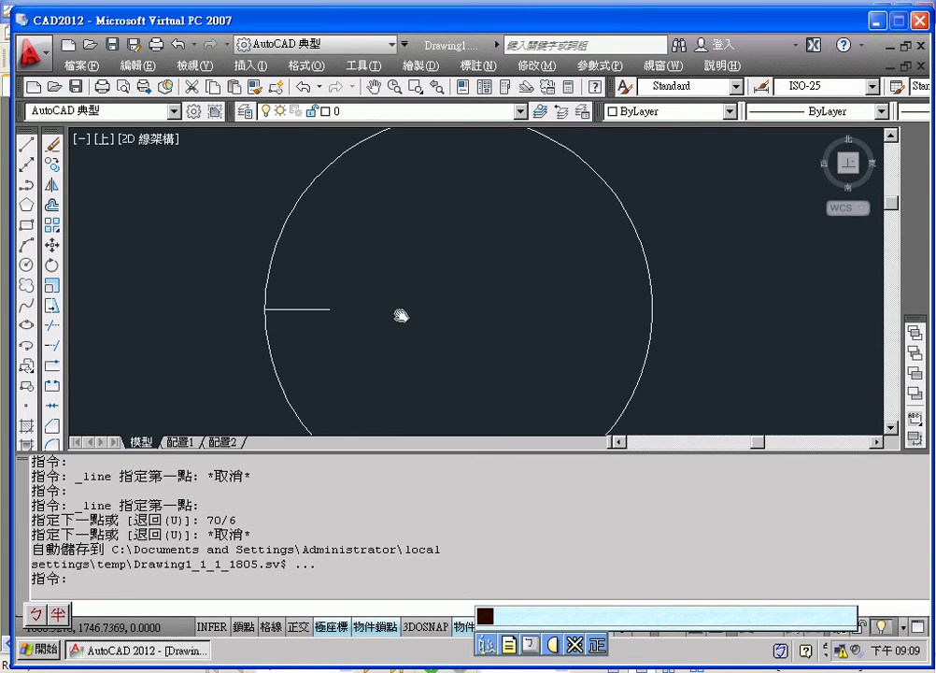
Start a centre-radius circle and turn on Midpoint object snap
{"action": "left_click", "coordinate": [28, 266]}
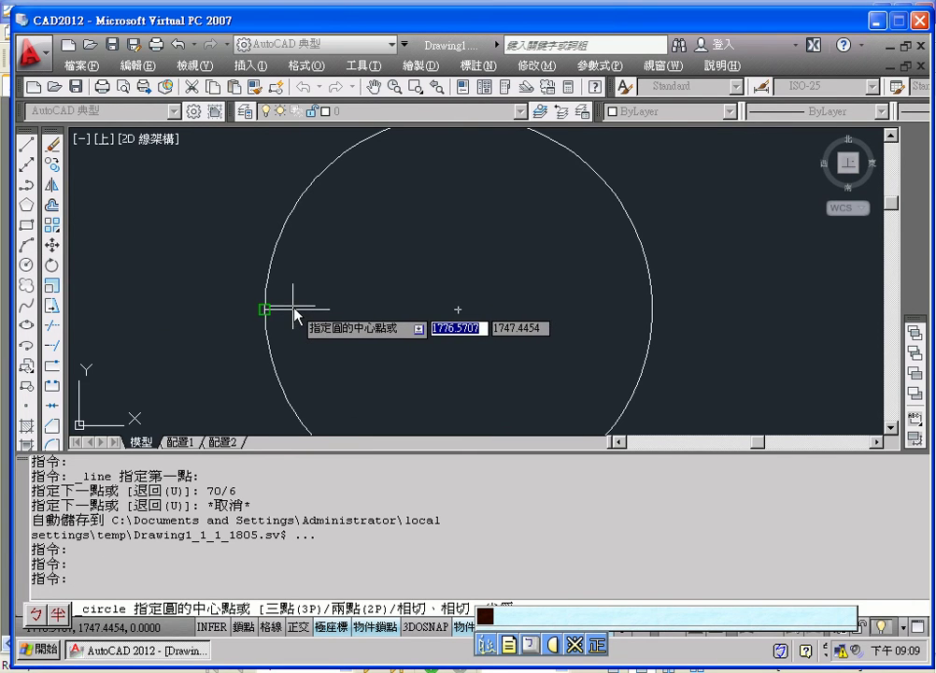
{"action": "scroll", "coordinate": [338, 310], "scroll_direction": "up", "scroll_amount": 5}
{"action": "scroll", "coordinate": [409, 299], "scroll_direction": "down", "scroll_amount": 2}
{"action": "scroll", "coordinate": [353, 269], "scroll_direction": "down", "scroll_amount": 1}
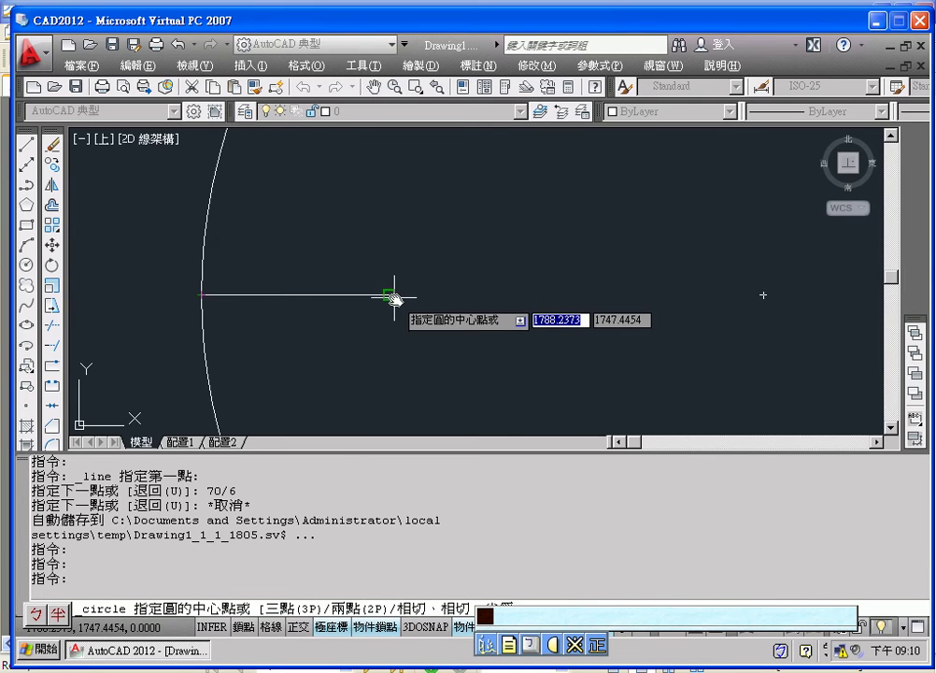
{"action": "scroll", "coordinate": [393, 297], "scroll_direction": "down", "scroll_amount": 2}
{"action": "mouse_move", "coordinate": [430, 297]}
{"action": "middle_mouse_down"}
{"action": "mouse_move", "coordinate": [371, 267]}
{"action": "mouse_move", "coordinate": [278, 256]}
{"action": "middle_mouse_up"}
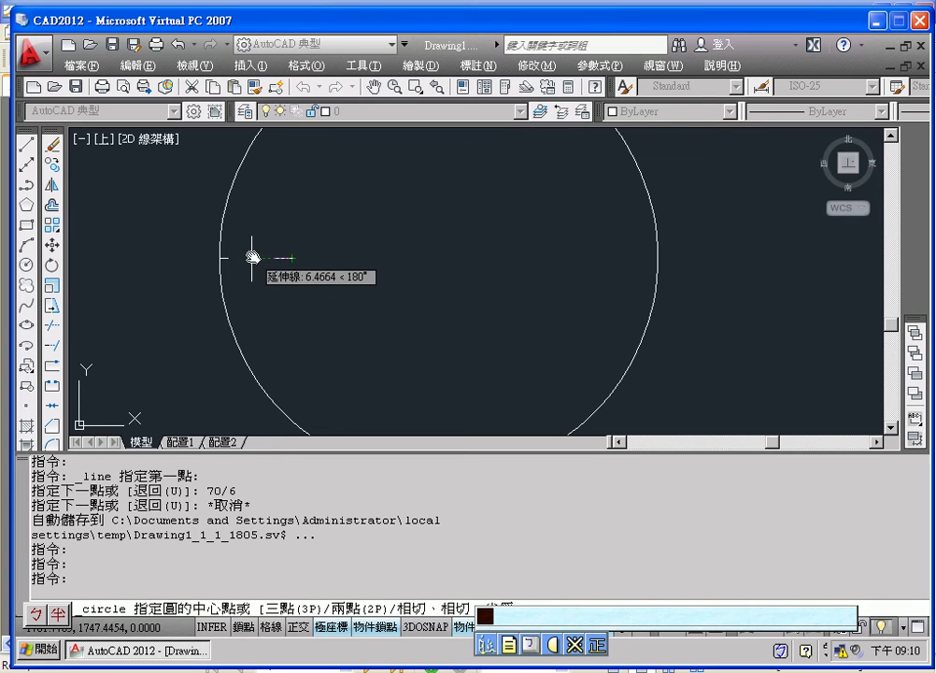
{"action": "right_click", "coordinate": [378, 627]}
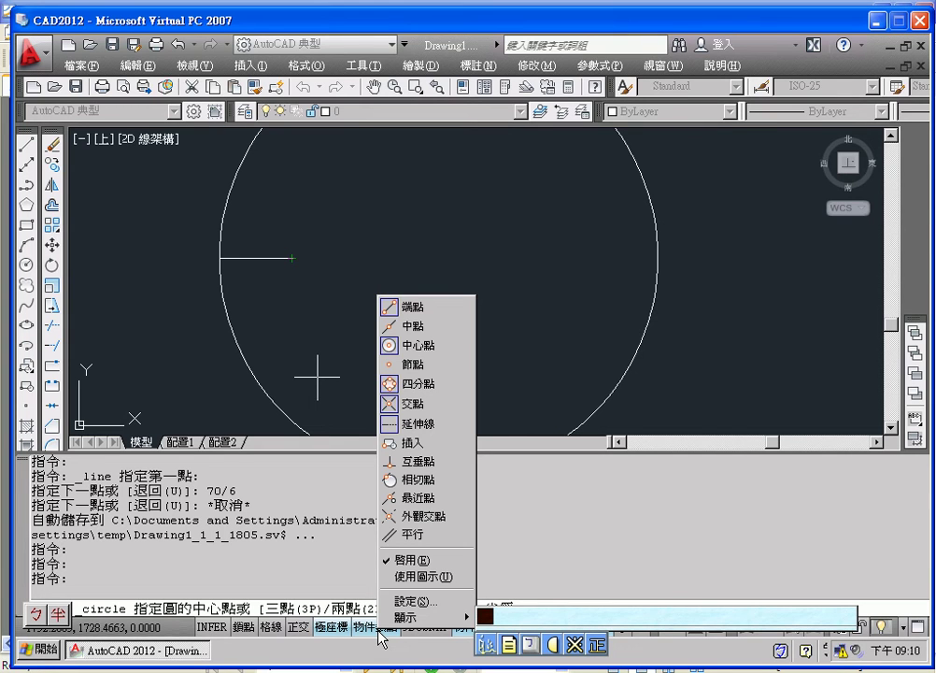
{"action": "left_click", "coordinate": [415, 329]}
Centre the circle on the short line's midpoint, with the radius reaching its end
{"action": "middle_click_drag", "start_coordinate": [303, 288], "coordinate": [377, 350]}
{"action": "scroll", "coordinate": [351, 337], "scroll_direction": "up", "scroll_amount": 3}
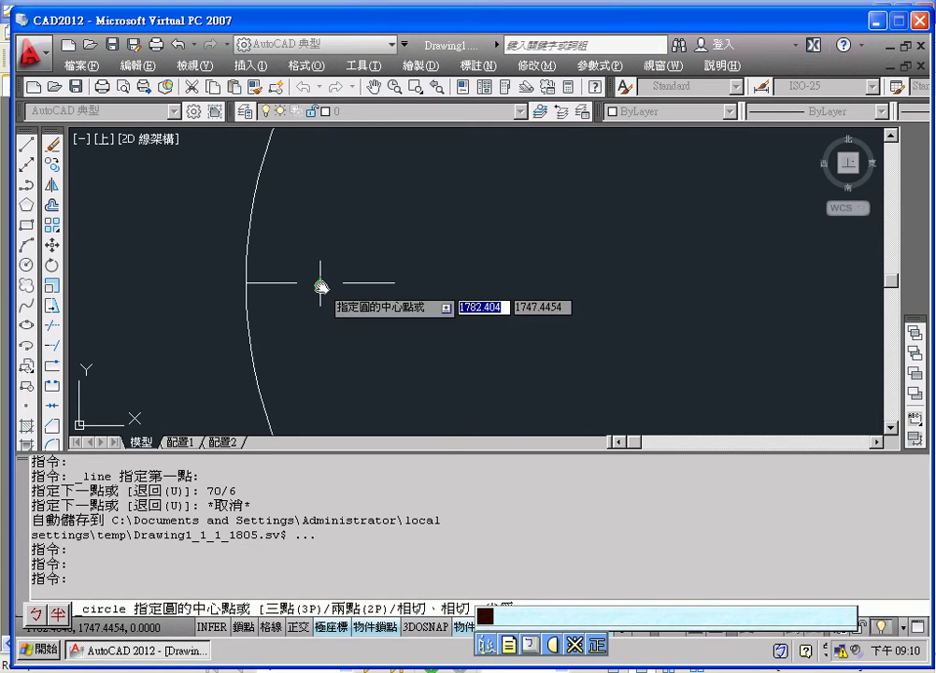
{"action": "left_click", "coordinate": [321, 284]}
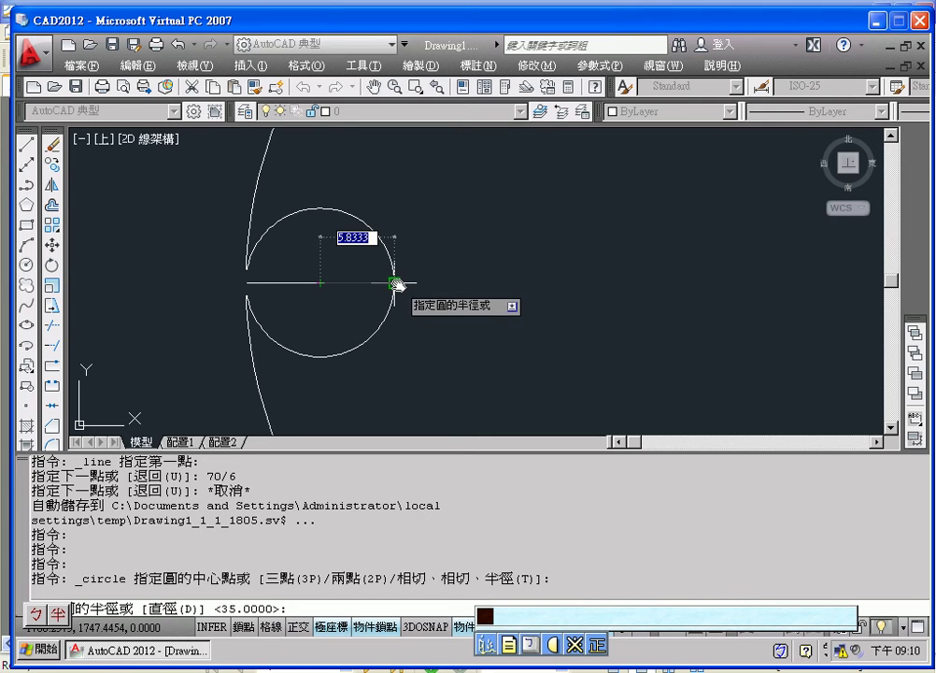
{"action": "left_click", "coordinate": [394, 282]}
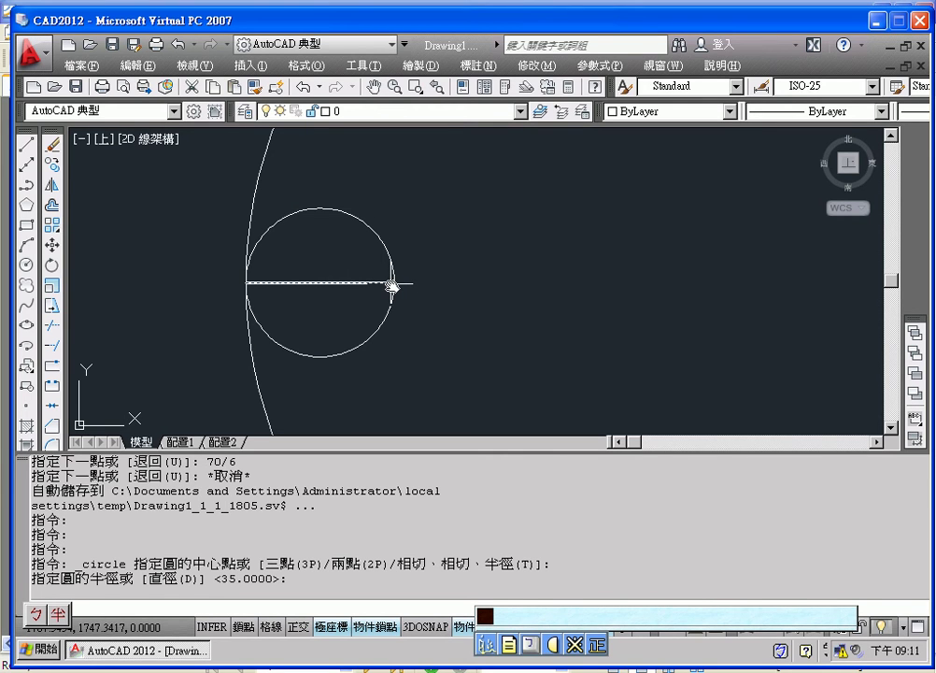
Zoom around the new small circle and enlarge the drawing area over the command history
{"action": "scroll", "coordinate": [391, 285], "scroll_direction": "down", "scroll_amount": 3}
{"action": "scroll", "coordinate": [418, 286], "scroll_direction": "up", "scroll_amount": 1}
{"action": "scroll", "coordinate": [399, 297], "scroll_direction": "down", "scroll_amount": 1}
{"action": "scroll", "coordinate": [306, 305], "scroll_direction": "down", "scroll_amount": 1}
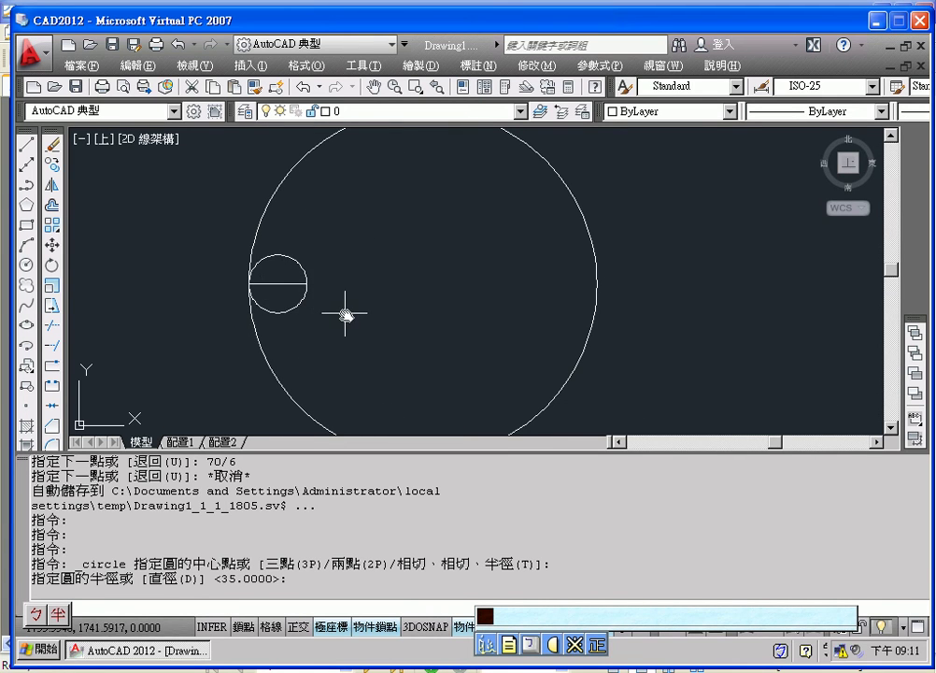
{"action": "scroll", "coordinate": [346, 314], "scroll_direction": "up", "scroll_amount": 1}
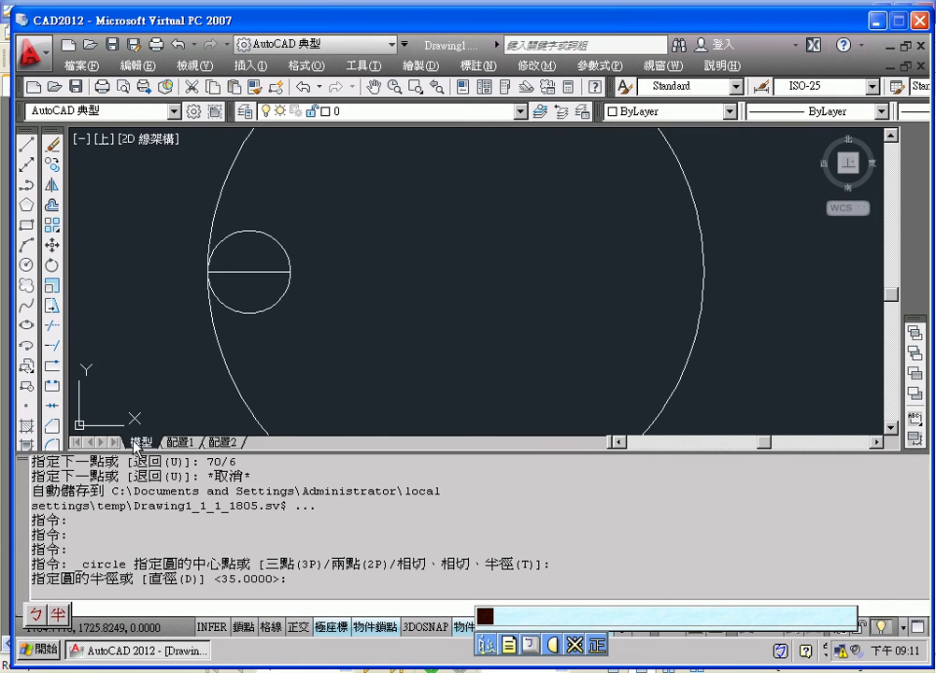
{"action": "left_click_drag", "start_coordinate": [136, 450], "coordinate": [136, 524]}
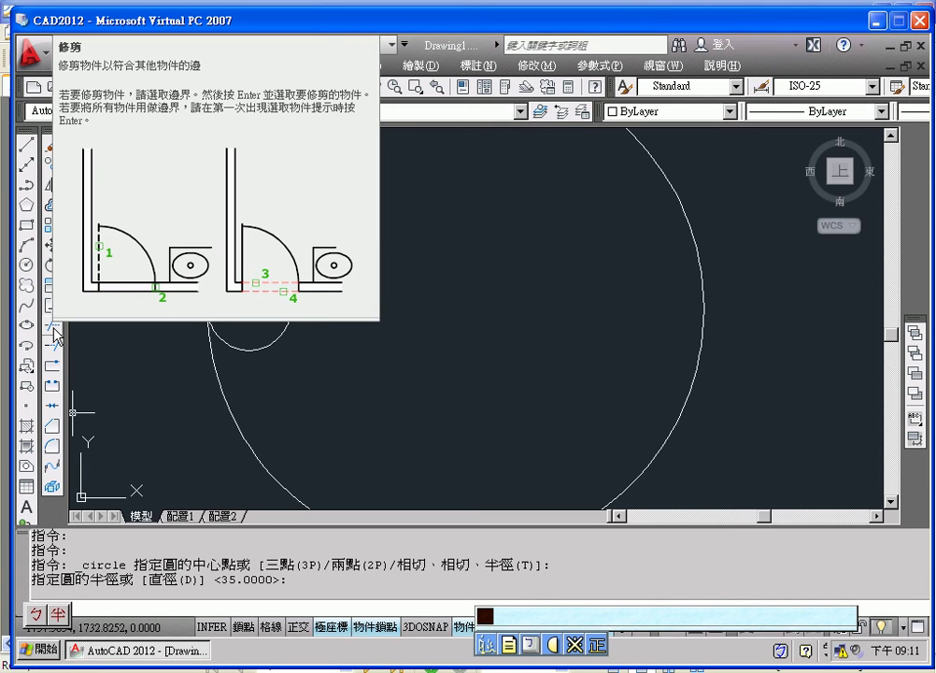
Trim the small circle's lower half using all objects as edges, then select the base line
{"action": "left_click", "coordinate": [54, 334]}
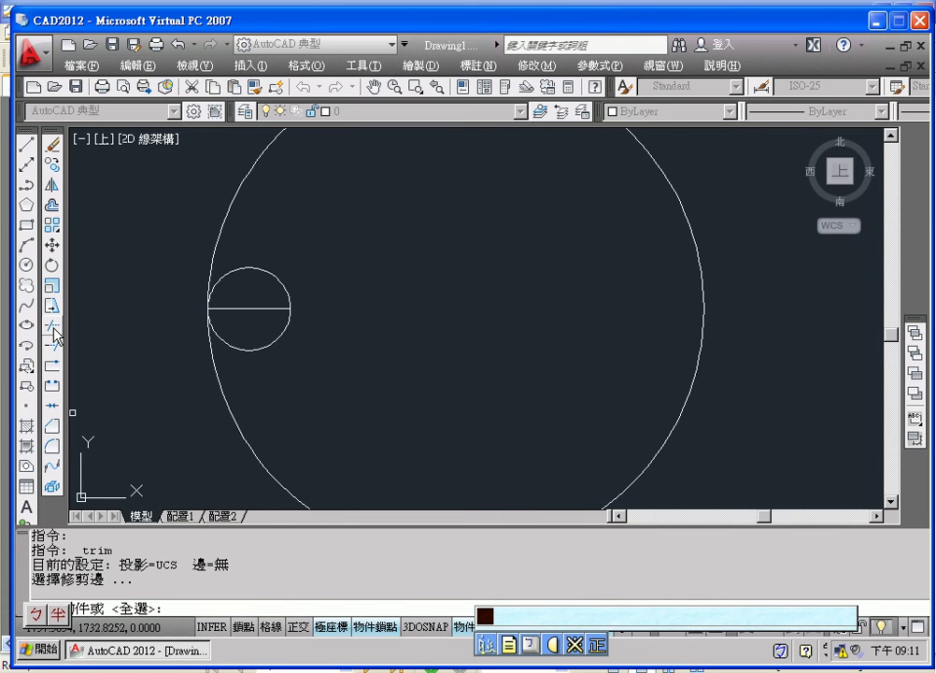
{"action": "key", "text": "Return"}
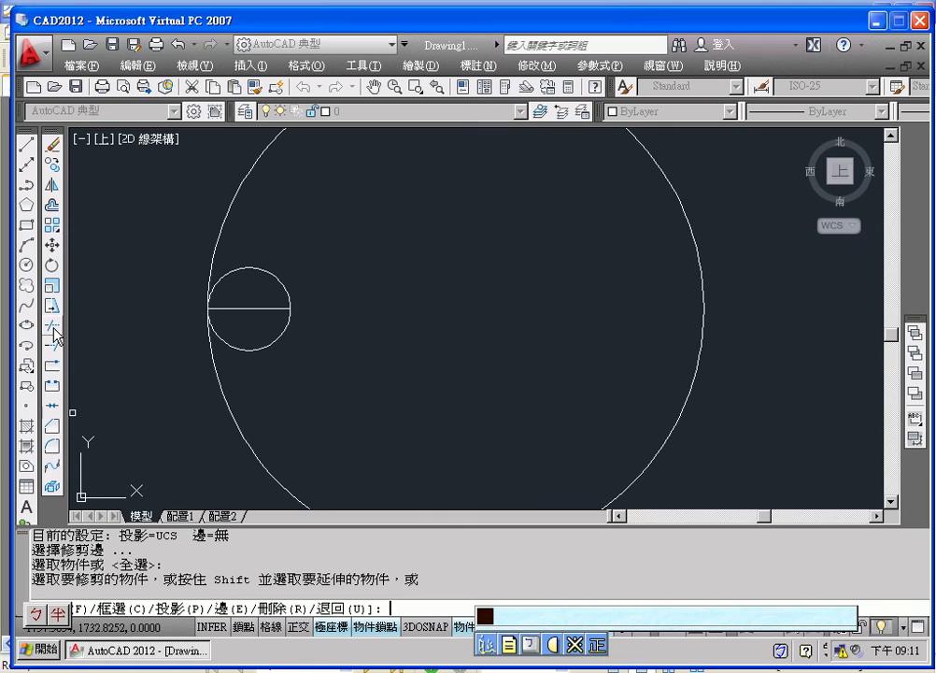
{"action": "left_click", "coordinate": [276, 341]}
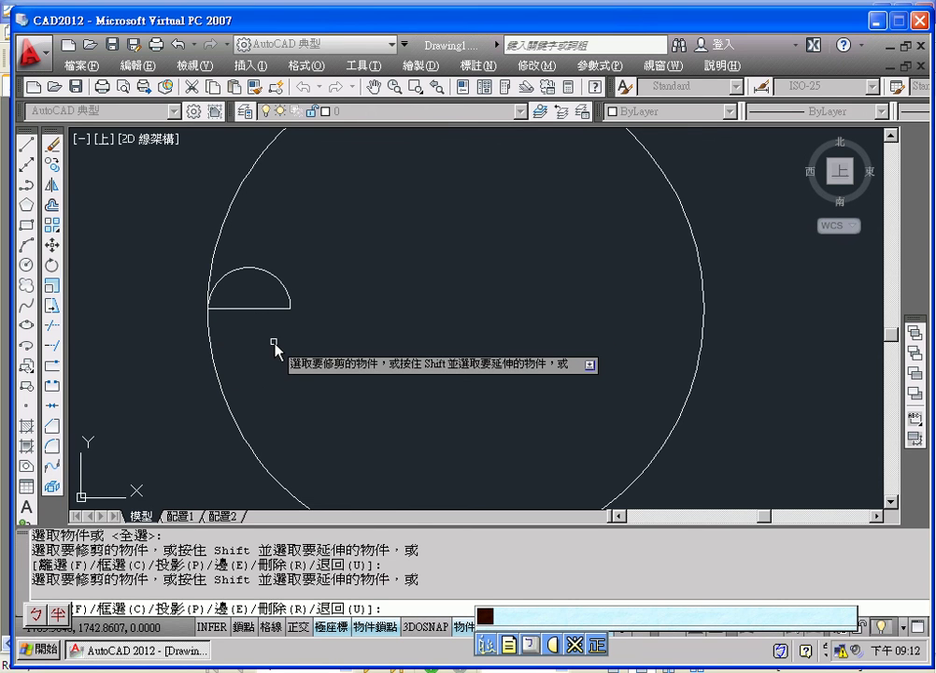
{"action": "key", "text": "Escape"}
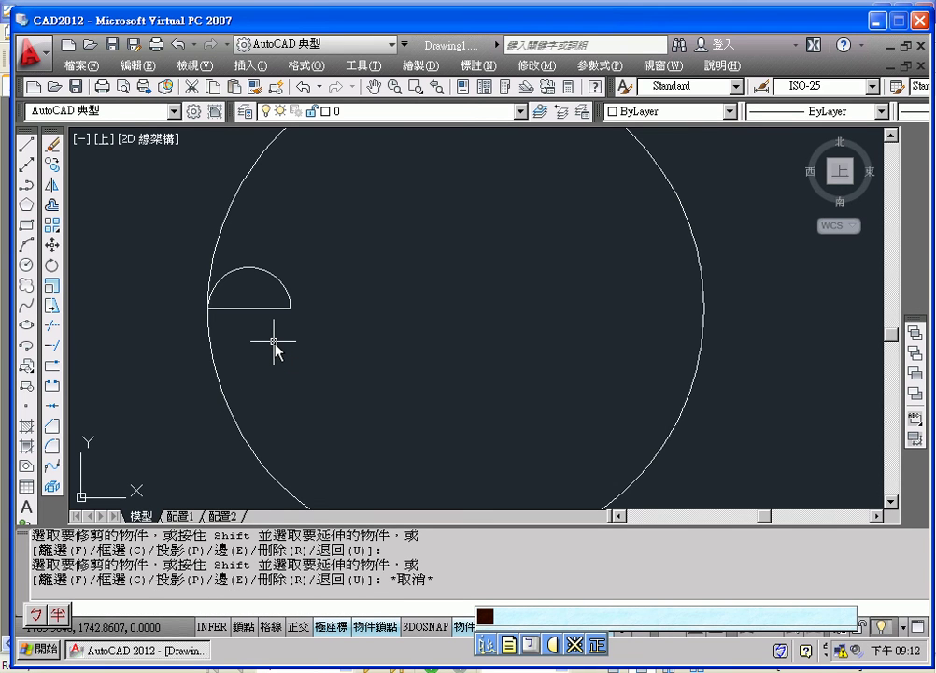
{"action": "left_click", "coordinate": [255, 310]}
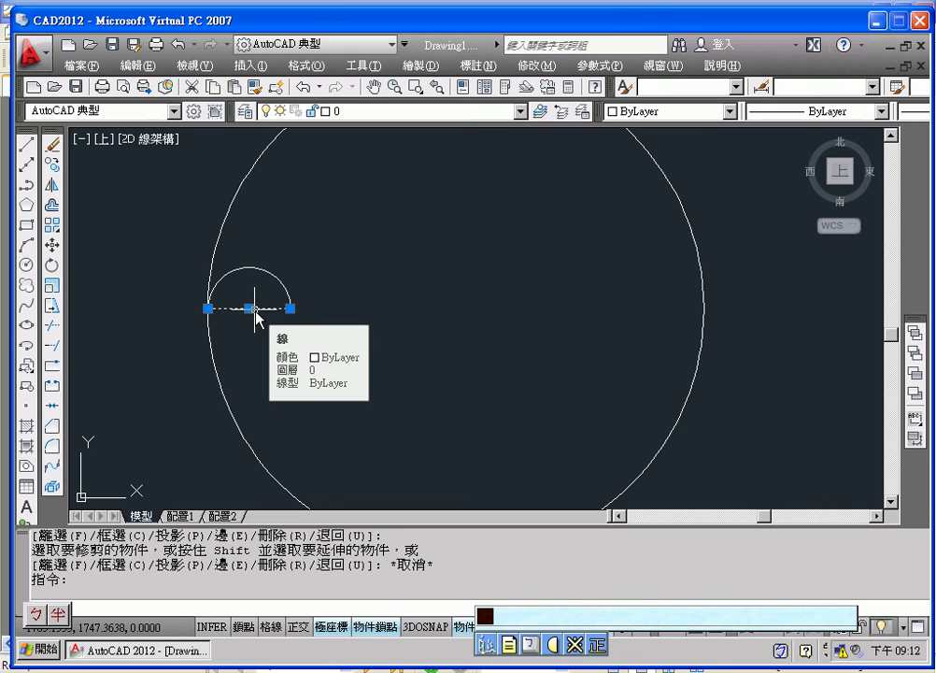
Erase the semicircle's 70/6 base line and reframe the big circle
{"action": "left_click", "coordinate": [53, 146]}
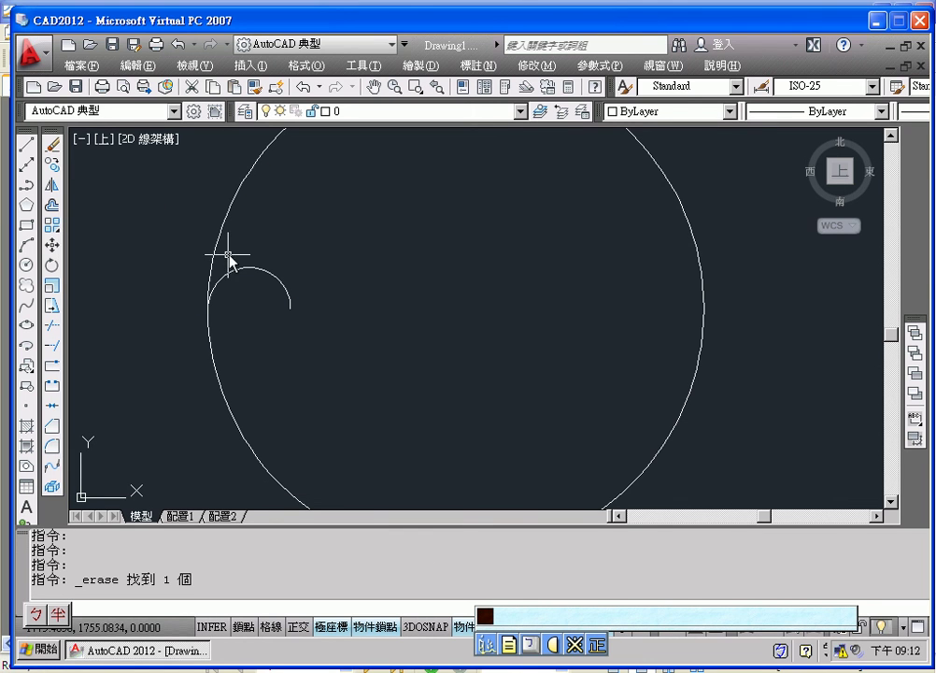
{"action": "scroll", "coordinate": [383, 301], "scroll_direction": "down", "scroll_amount": 2}
{"action": "middle_click_drag", "start_coordinate": [387, 303], "coordinate": [362, 326]}
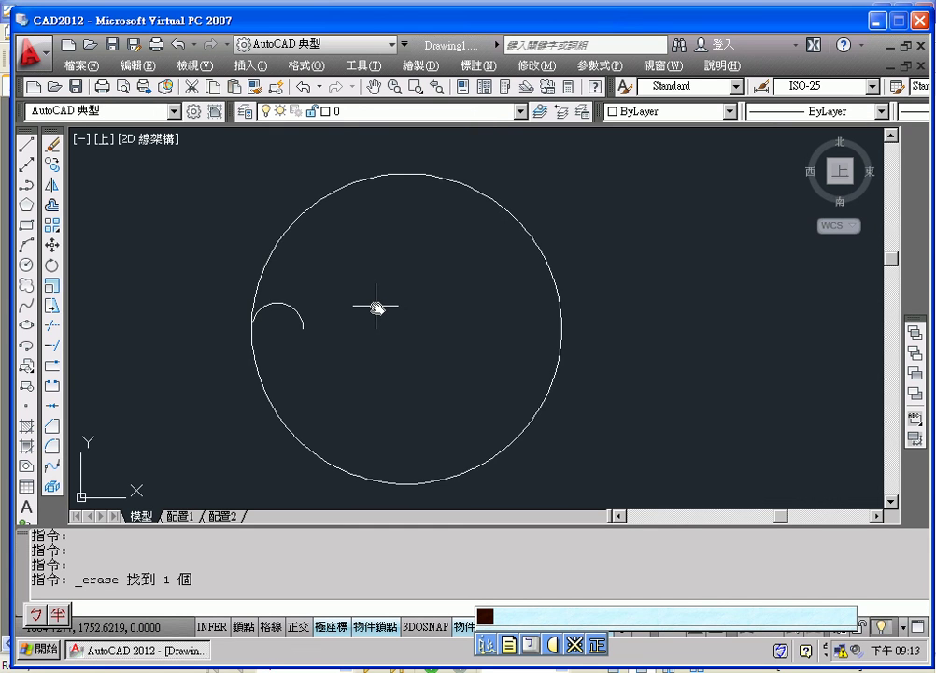
{"action": "scroll", "coordinate": [368, 313], "scroll_direction": "up", "scroll_amount": 1}
{"action": "scroll", "coordinate": [347, 317], "scroll_direction": "up", "scroll_amount": 1}
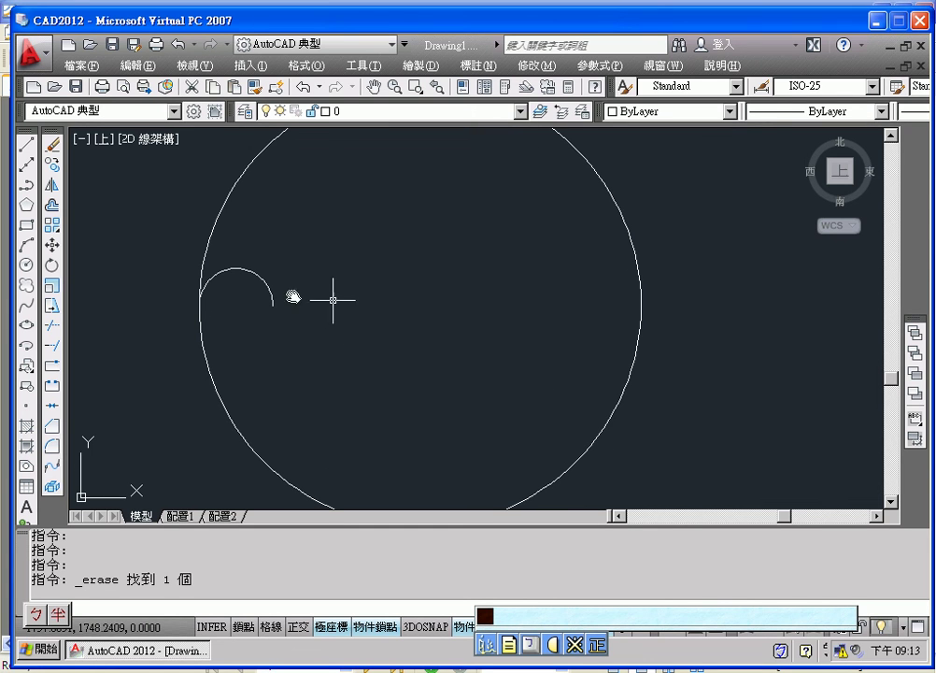
Draw a horizontal line 70/3 long from the arc's left endpoint
{"action": "left_click", "coordinate": [26, 145]}
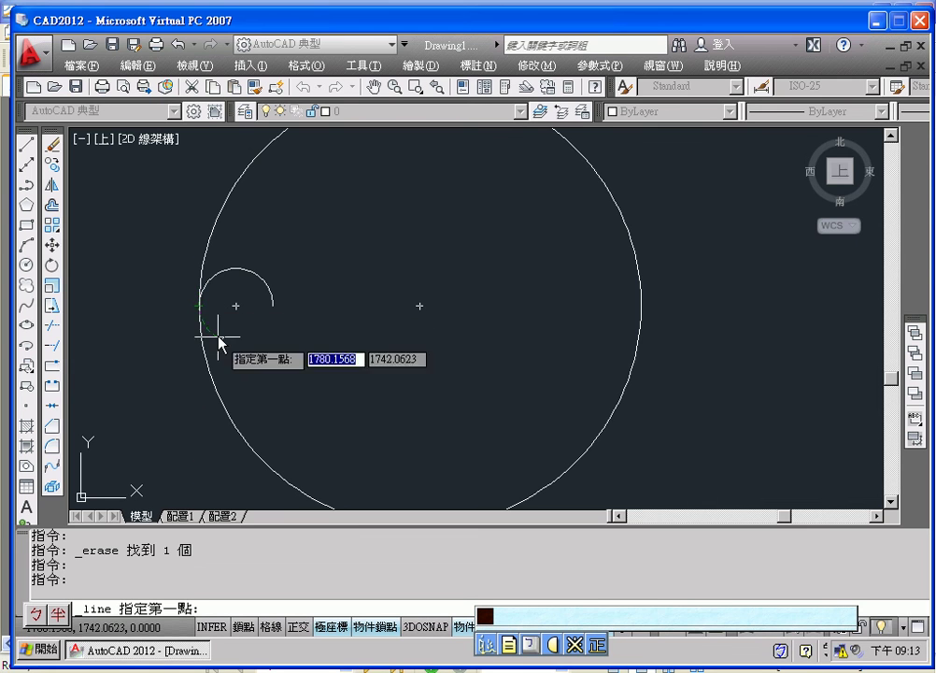
{"action": "scroll", "coordinate": [206, 333], "scroll_direction": "up", "scroll_amount": 2}
{"action": "left_click", "coordinate": [184, 280]}
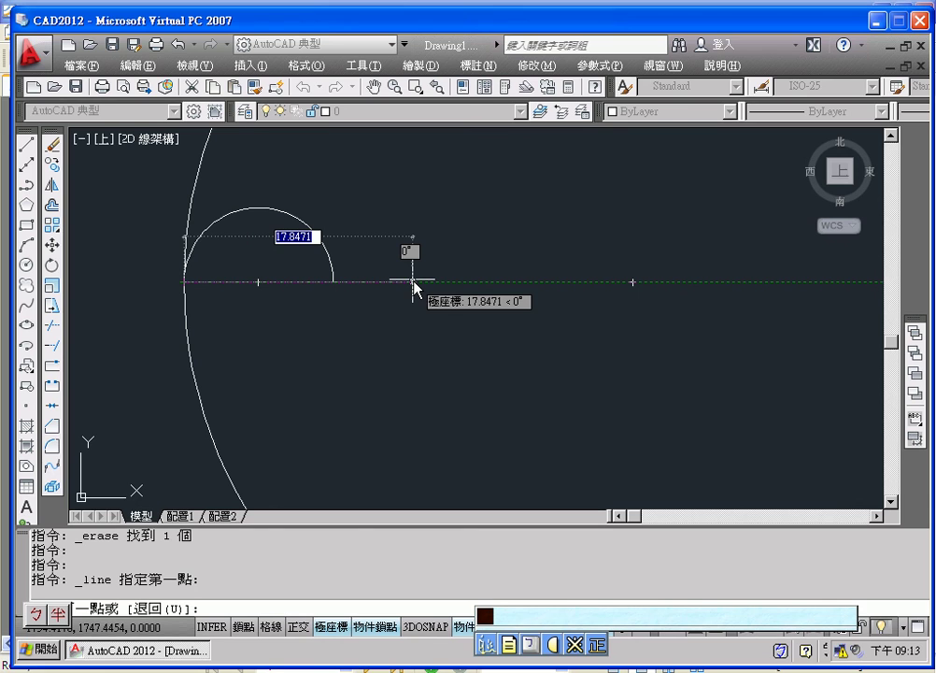
{"action": "type", "text": "0/"}
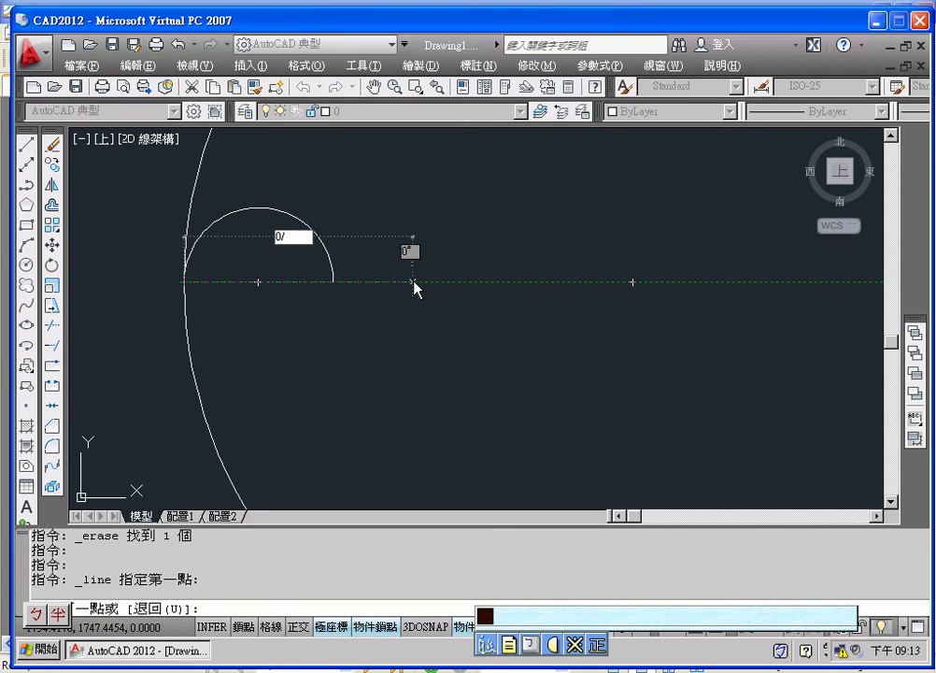
{"action": "key", "text": "BackSpace"}
{"action": "type", "text": "70/3"}
{"action": "key", "text": "Return"}
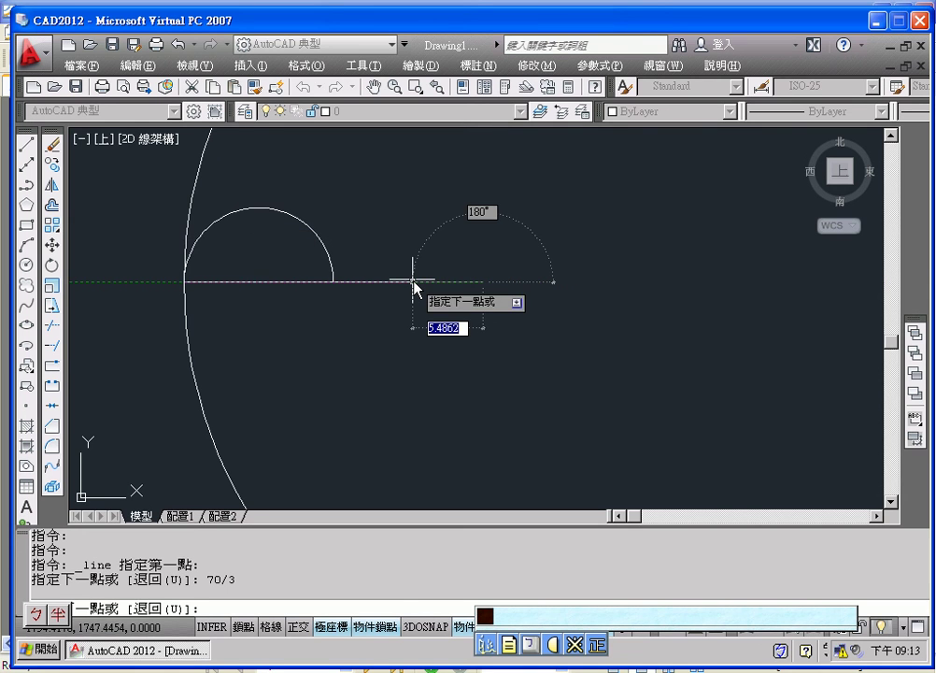
{"action": "key", "text": "Return"}
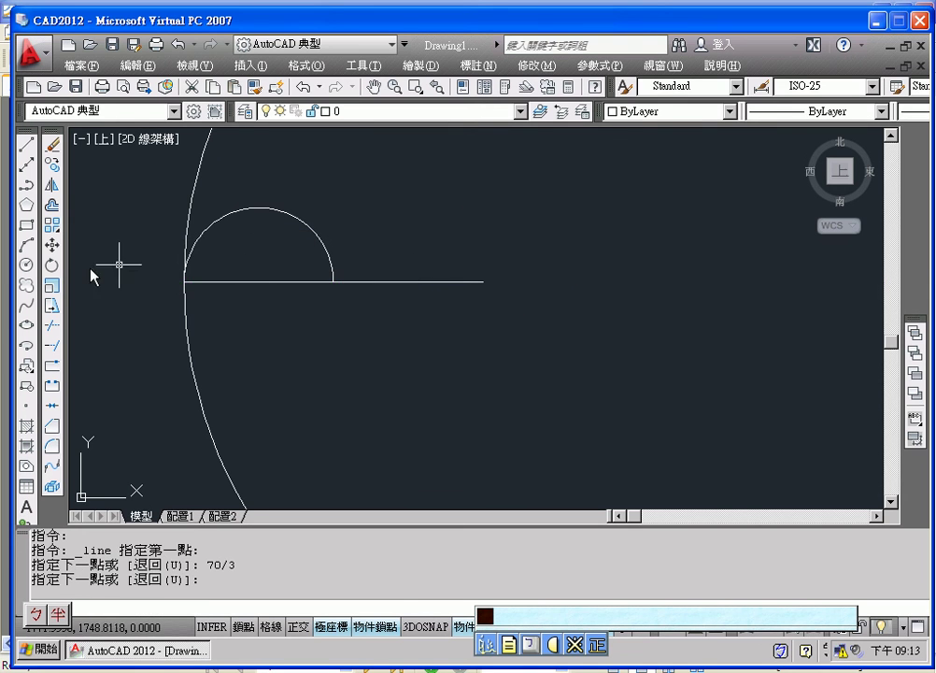
Draw a circle centred on the semicircle's right end with its radius reaching the 70/3 line's right endpoint
{"action": "left_click", "coordinate": [32, 270]}
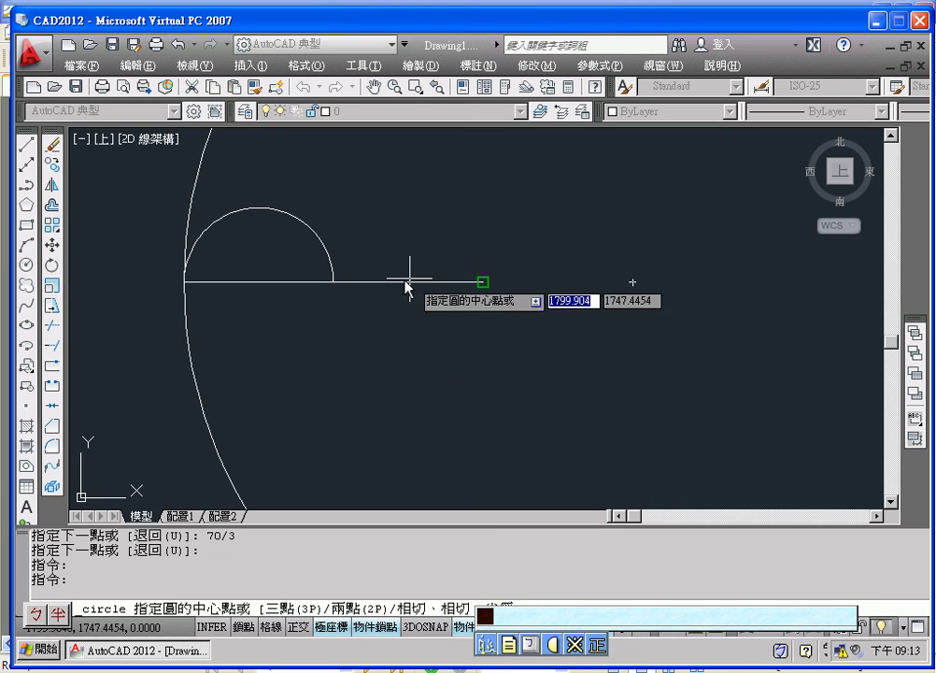
{"action": "left_click", "coordinate": [338, 286]}
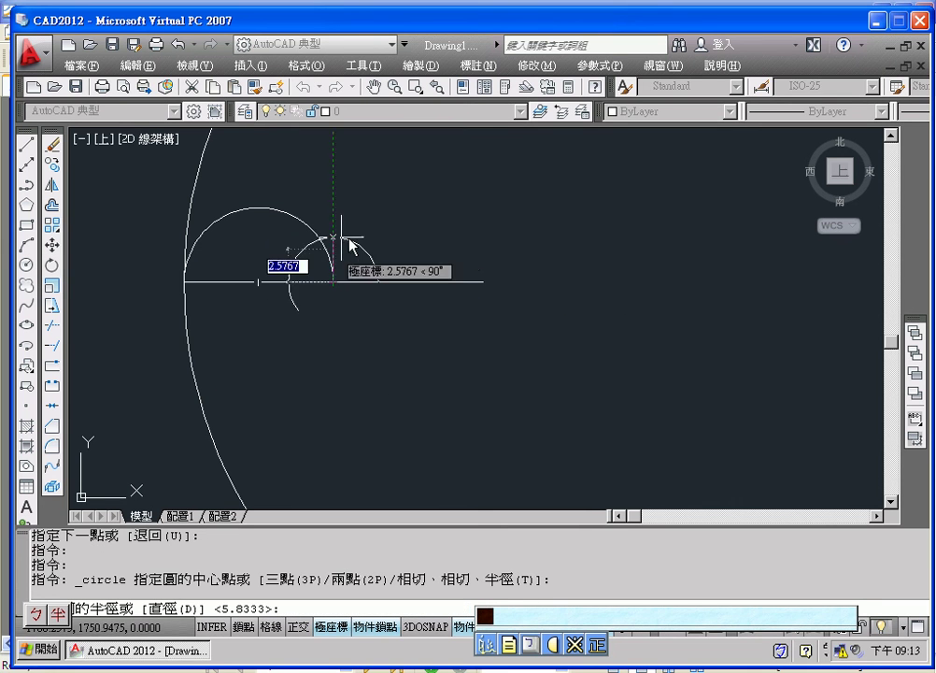
{"action": "left_click", "coordinate": [482, 281]}
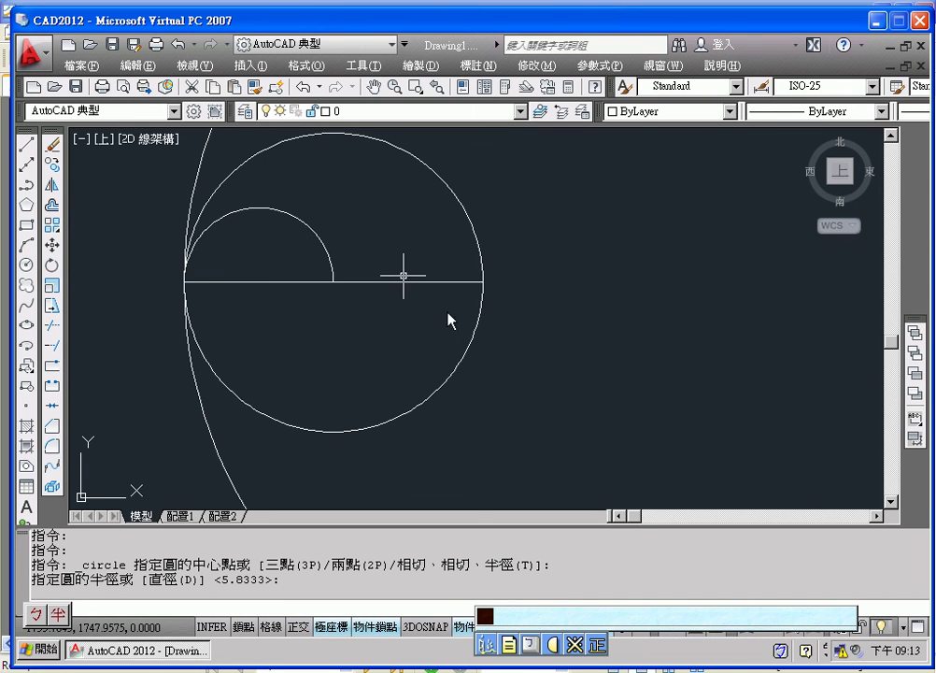
{"action": "scroll", "coordinate": [467, 327], "scroll_direction": "down", "scroll_amount": 2}
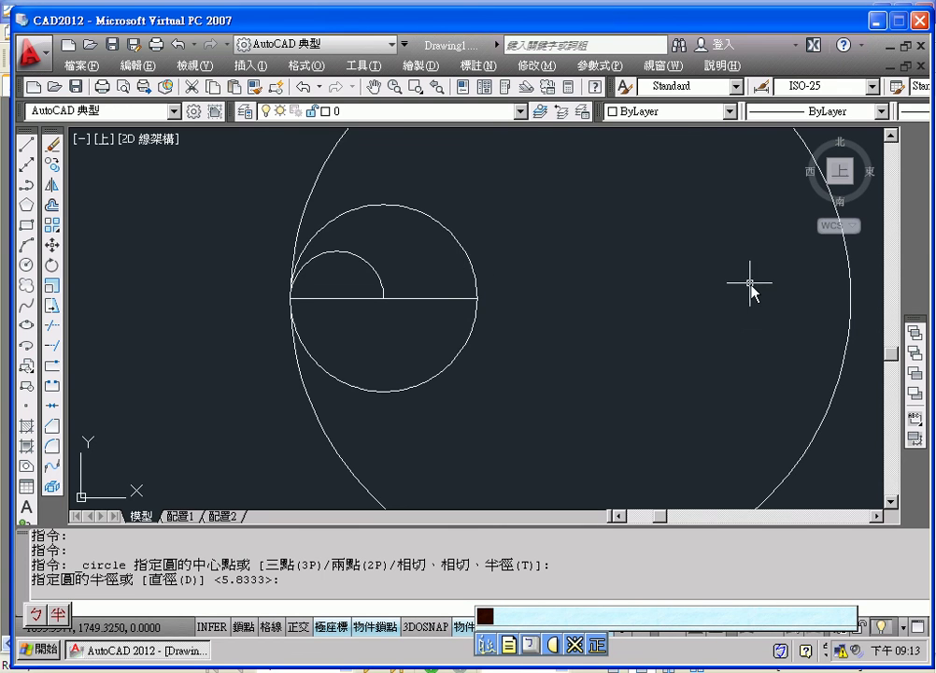
{"action": "scroll", "coordinate": [711, 288], "scroll_direction": "down", "scroll_amount": 2}
{"action": "middle_click_drag", "start_coordinate": [710, 288], "coordinate": [523, 313]}
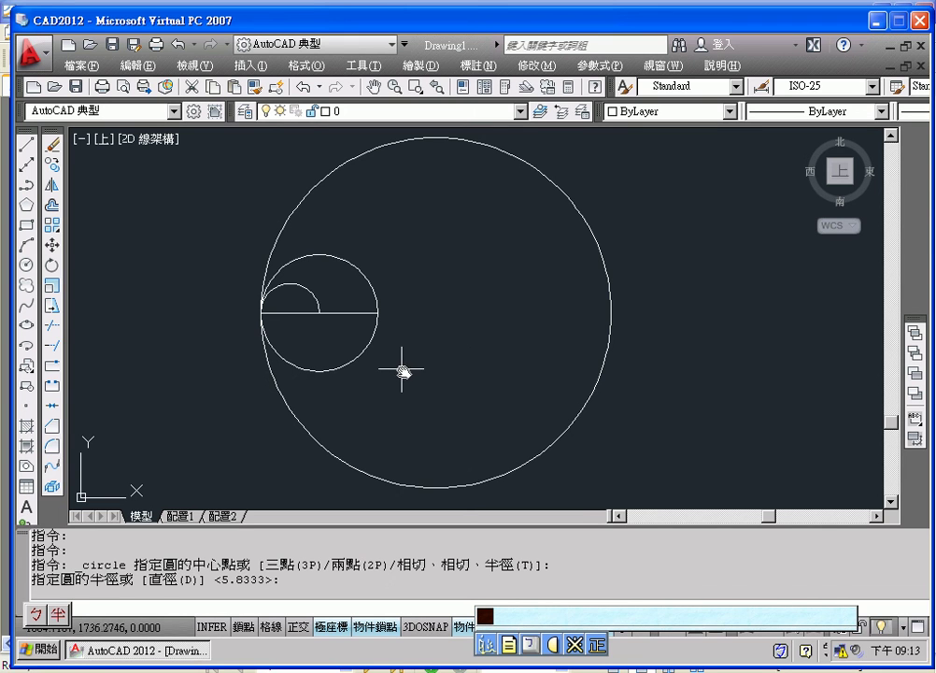
{"action": "scroll", "coordinate": [411, 379], "scroll_direction": "down", "scroll_amount": 2}
{"action": "middle_click_drag", "start_coordinate": [439, 380], "coordinate": [370, 372]}
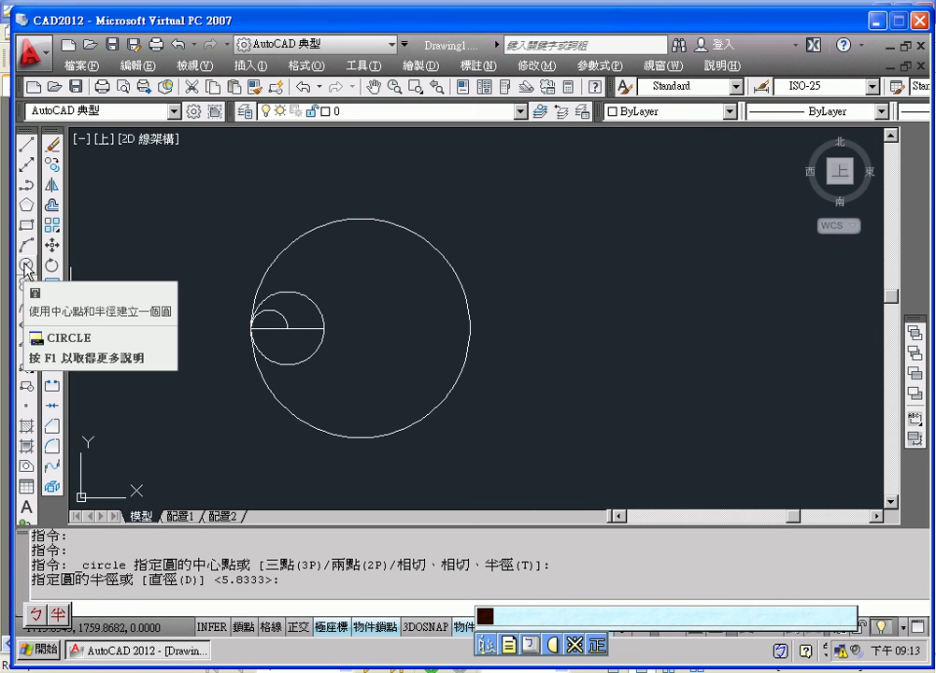
{"action": "scroll", "coordinate": [326, 336], "scroll_direction": "up", "scroll_amount": 2}
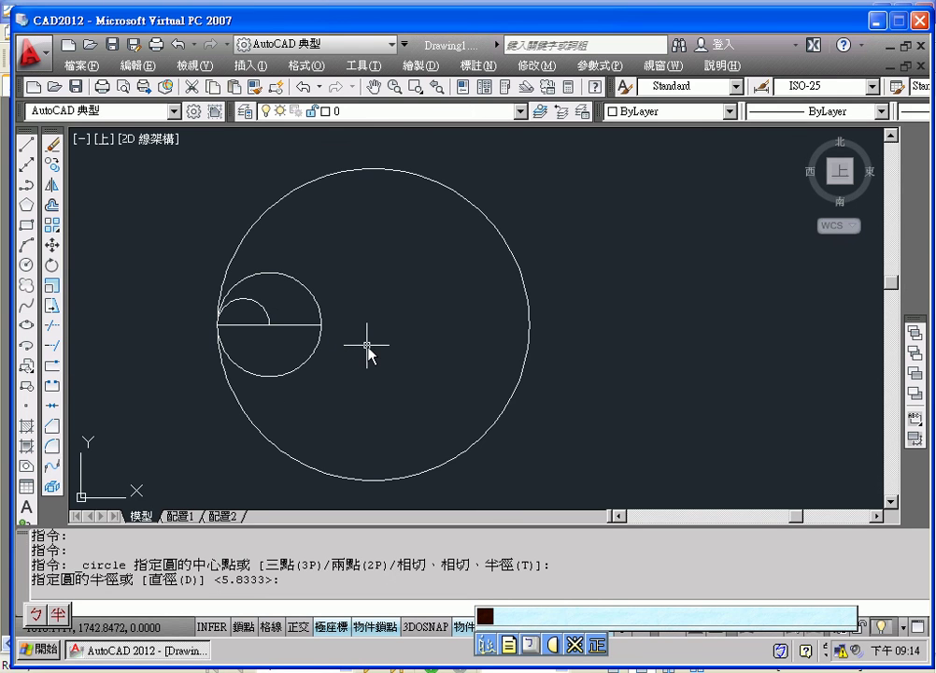